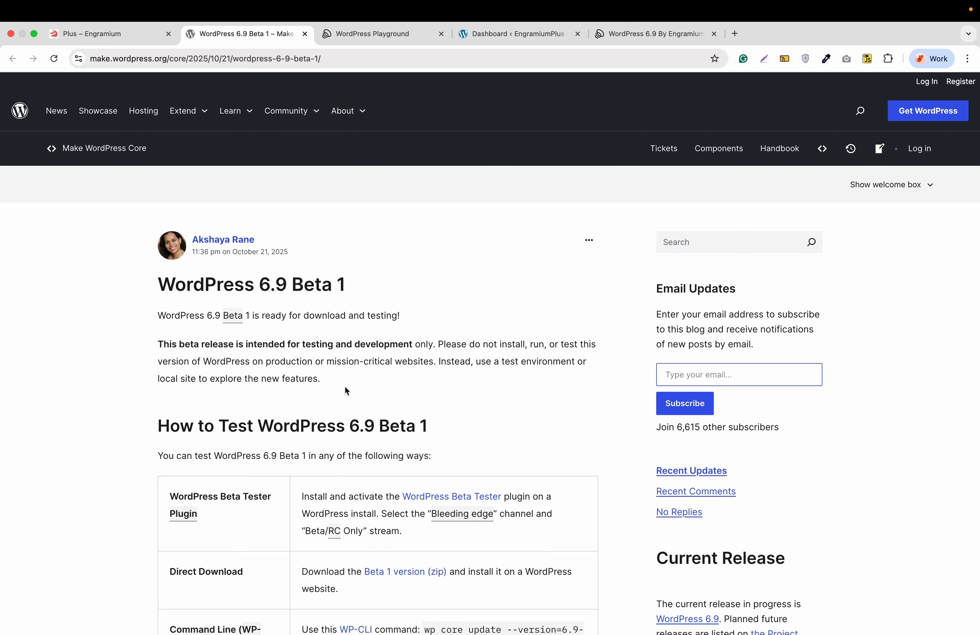
- Read the ways to test WordPress 6.9 Beta 1 on the Make WordPress Core release page
scroll(342, 412, "down", 3)
mouse_move(338, 445)
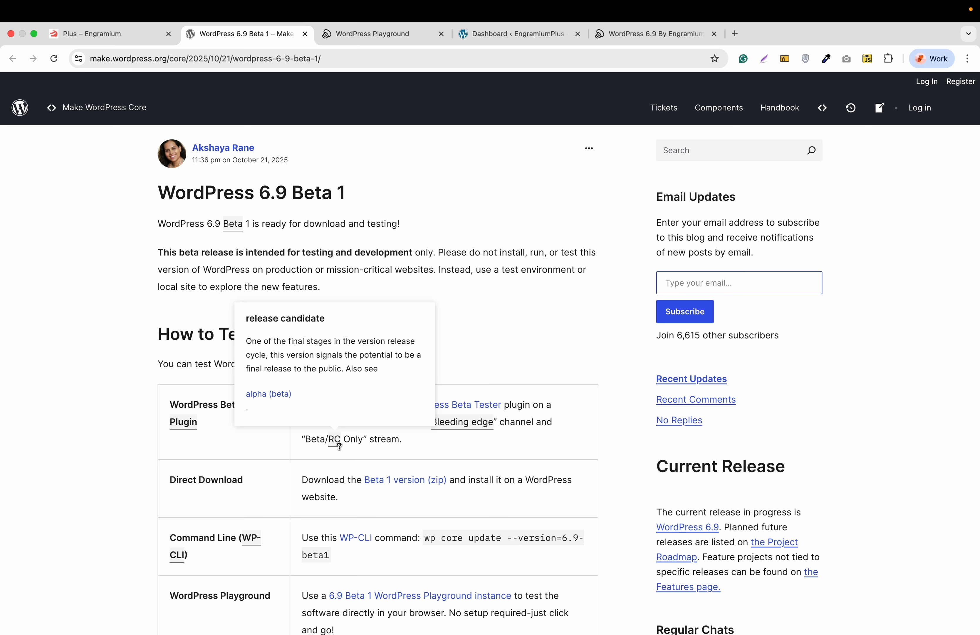
scroll(338, 444, "down", 2)
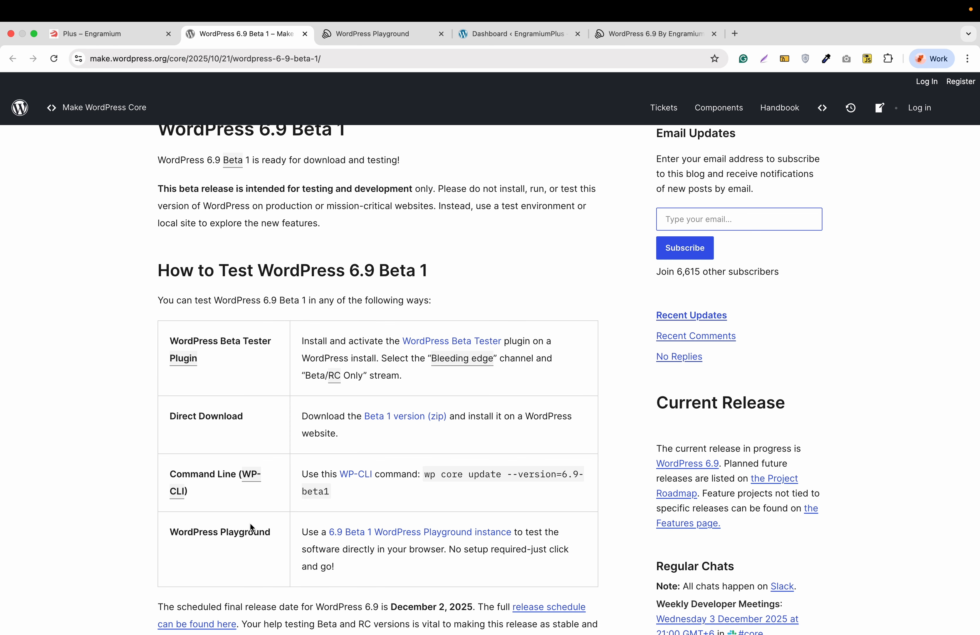
scroll(252, 527, "down", 1)
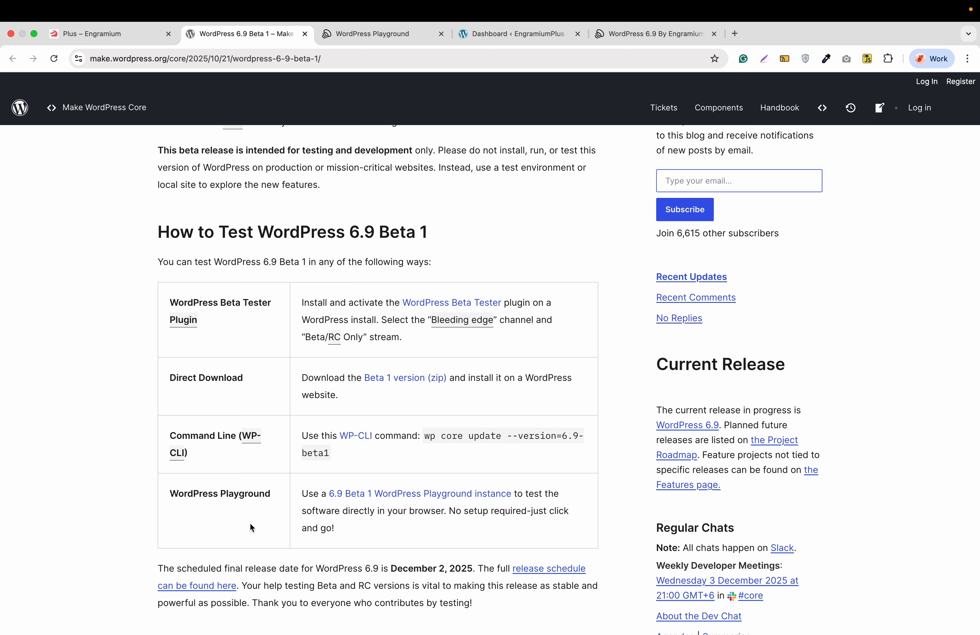
scroll(251, 524, "down", 1)
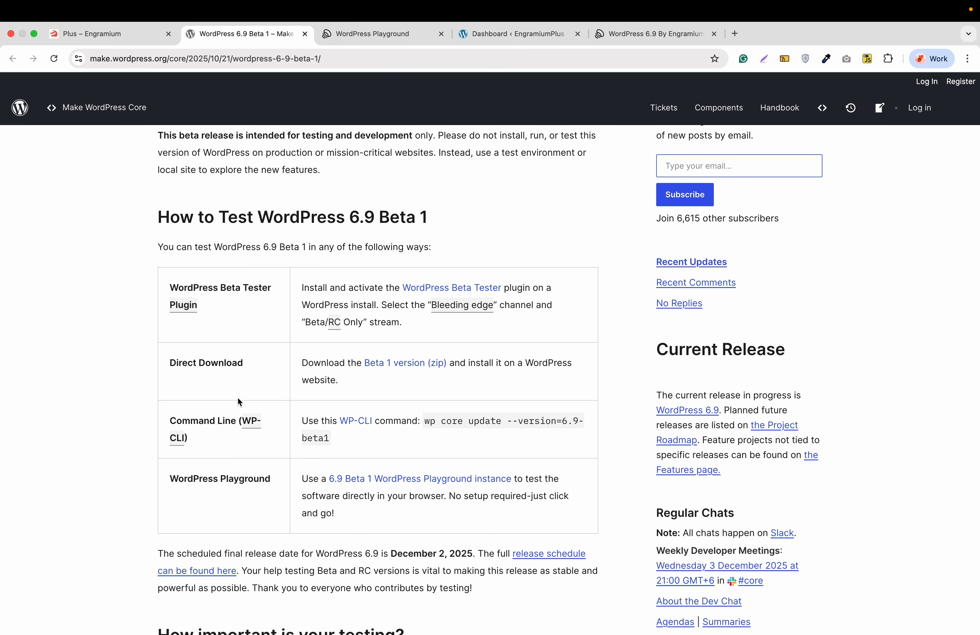
- Check the WordPress version shown on the Playground dashboard and on the local EngramiumPlus dashboard
left_click(364, 40)
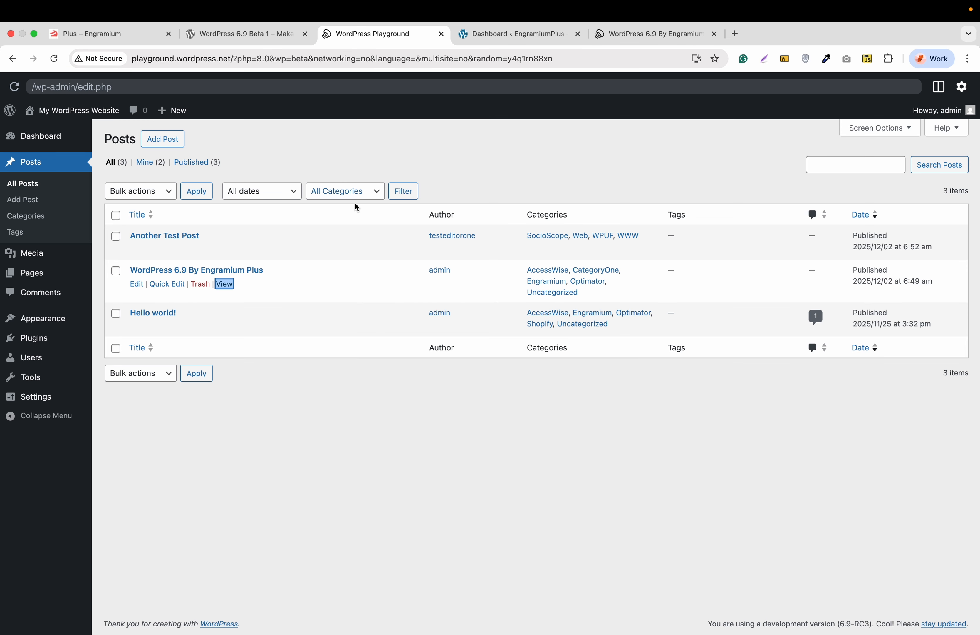
left_click(82, 144)
scroll(494, 371, "down", 8)
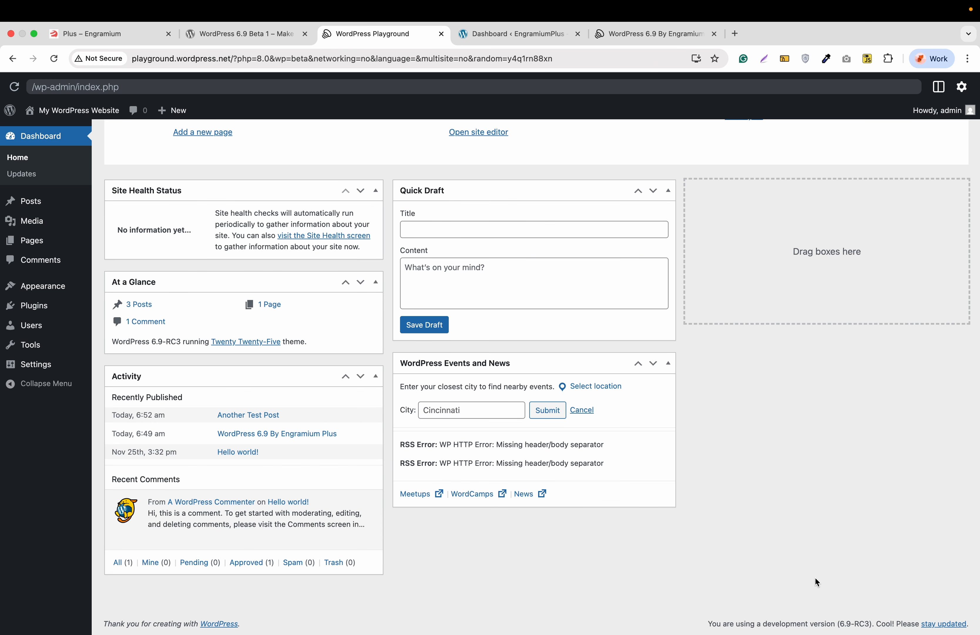
scroll(815, 577, "up", 6)
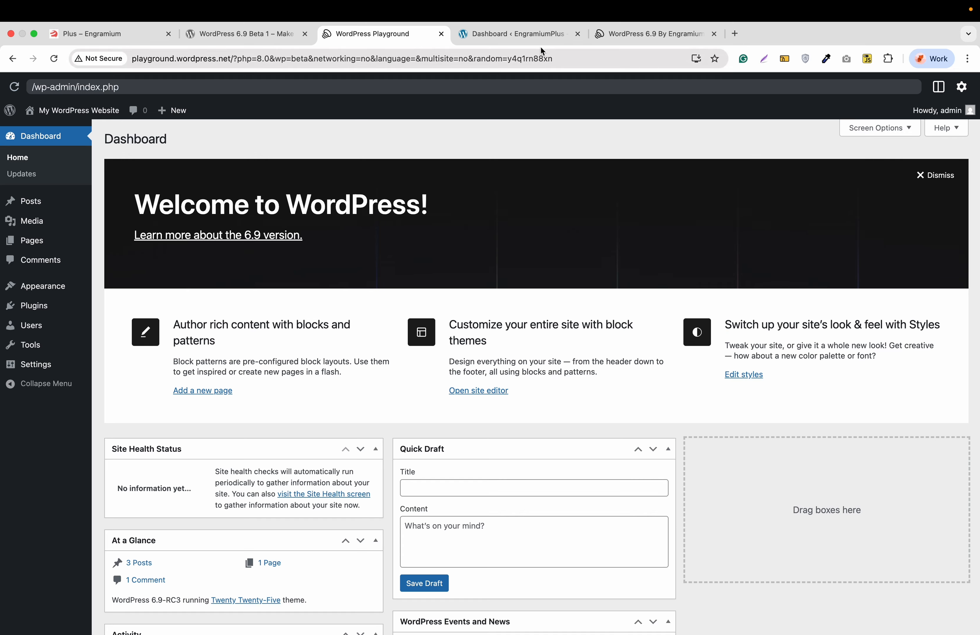
left_click(537, 36)
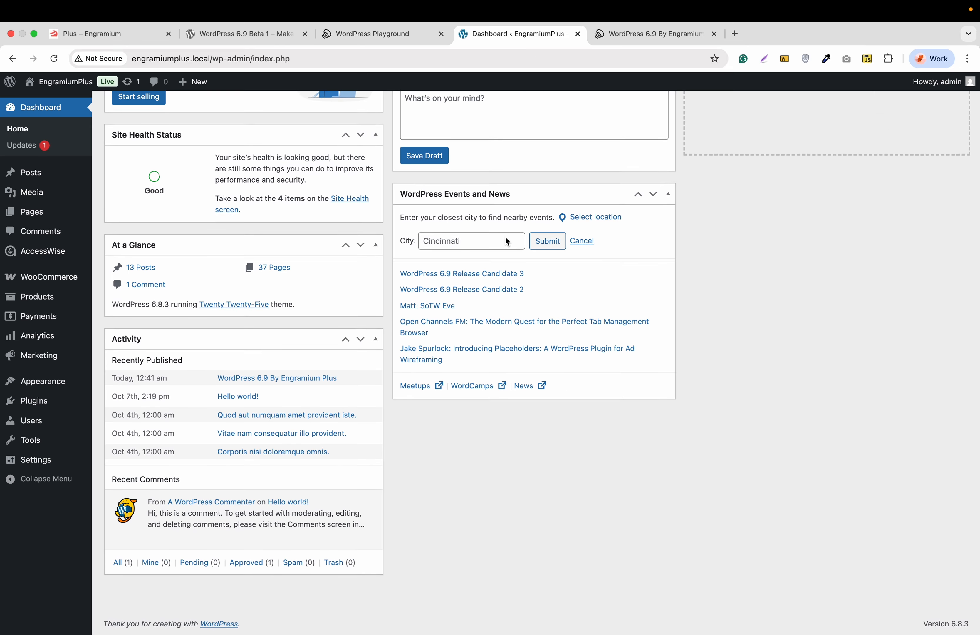
left_click(409, 39)
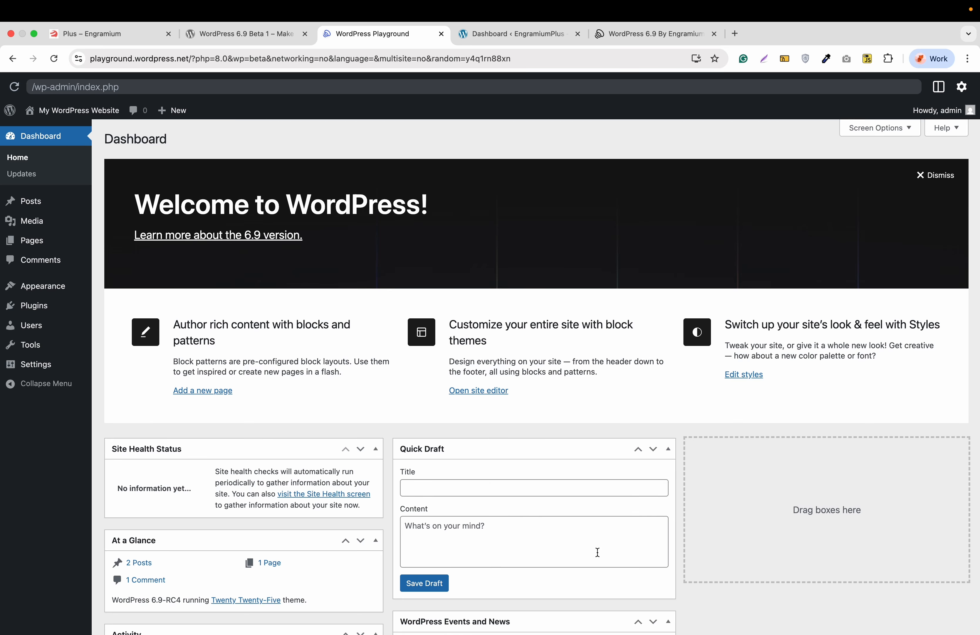
- Look through the published WordPress 6.9 By Engramium Plus post, expanding and collapsing its first accordion item
left_click(634, 36)
scroll(506, 334, "down", 3)
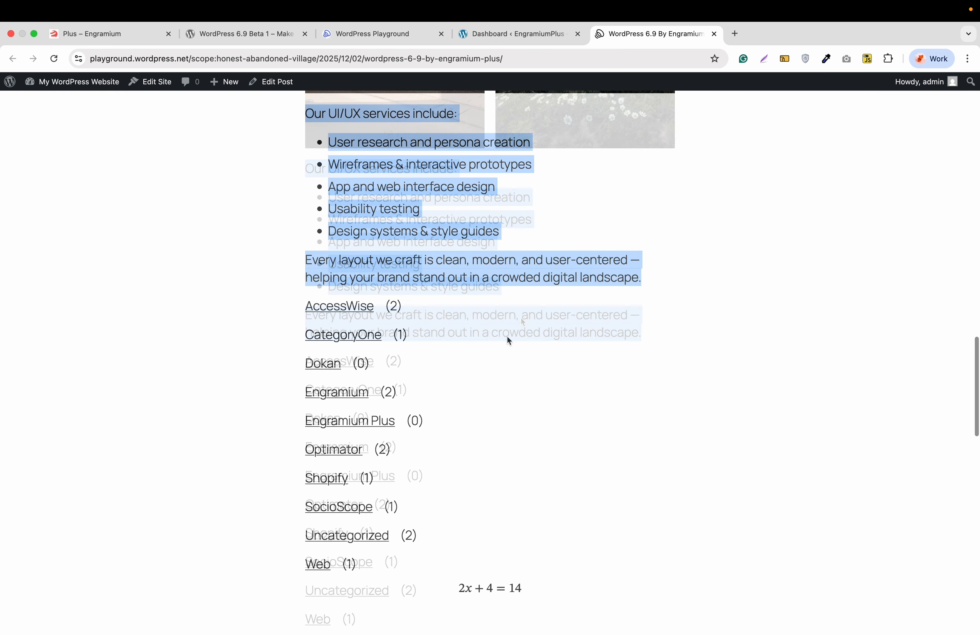
scroll(506, 334, "up", 15)
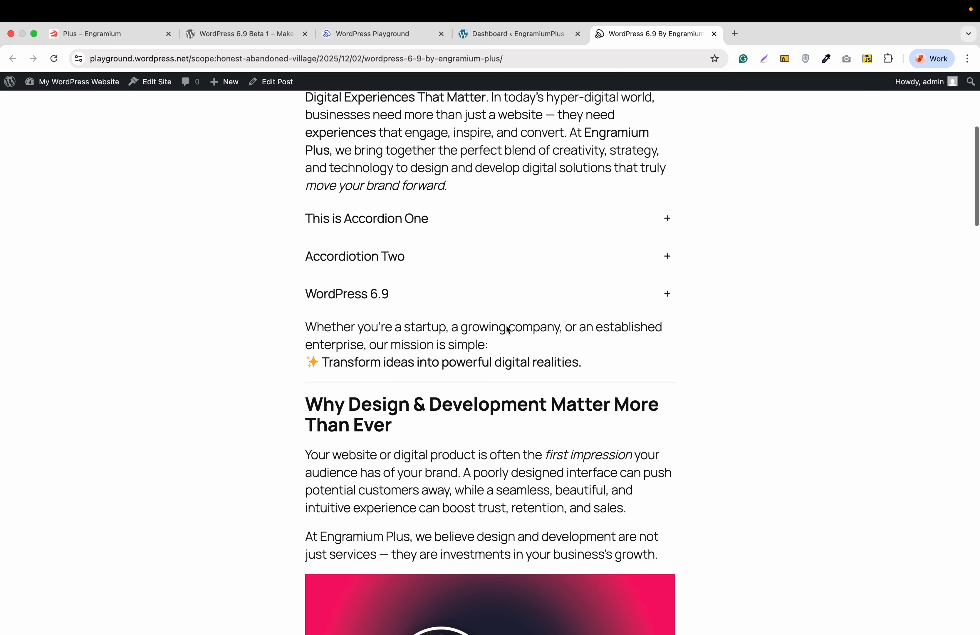
left_click(668, 265)
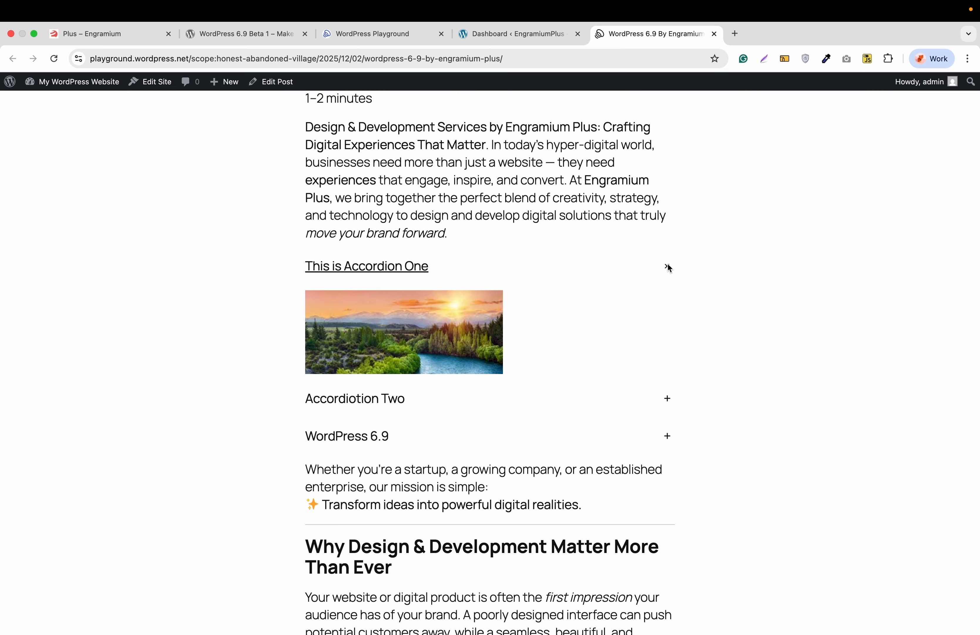
left_click(668, 264)
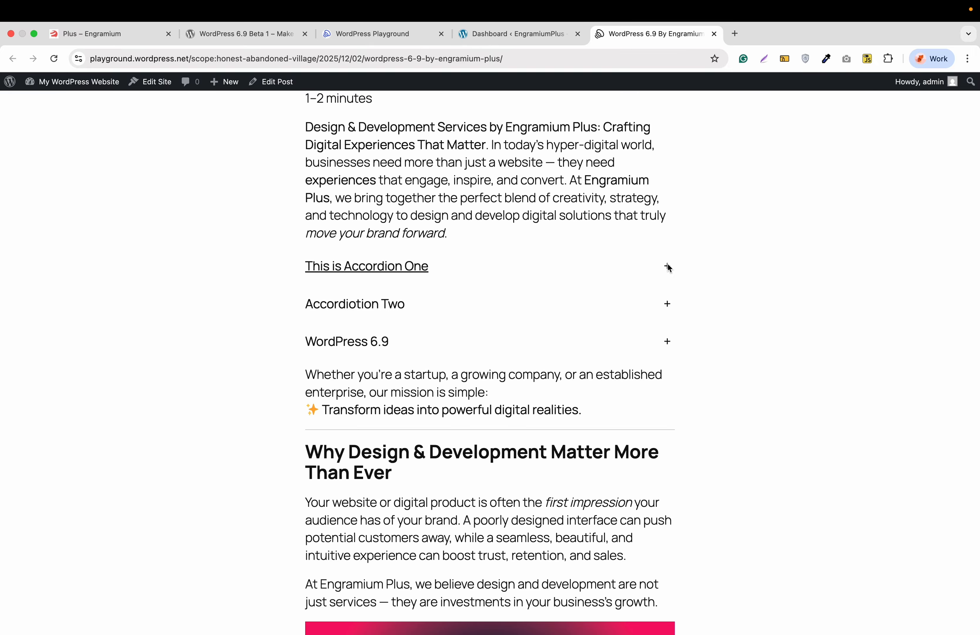
scroll(668, 266, "down", 7)
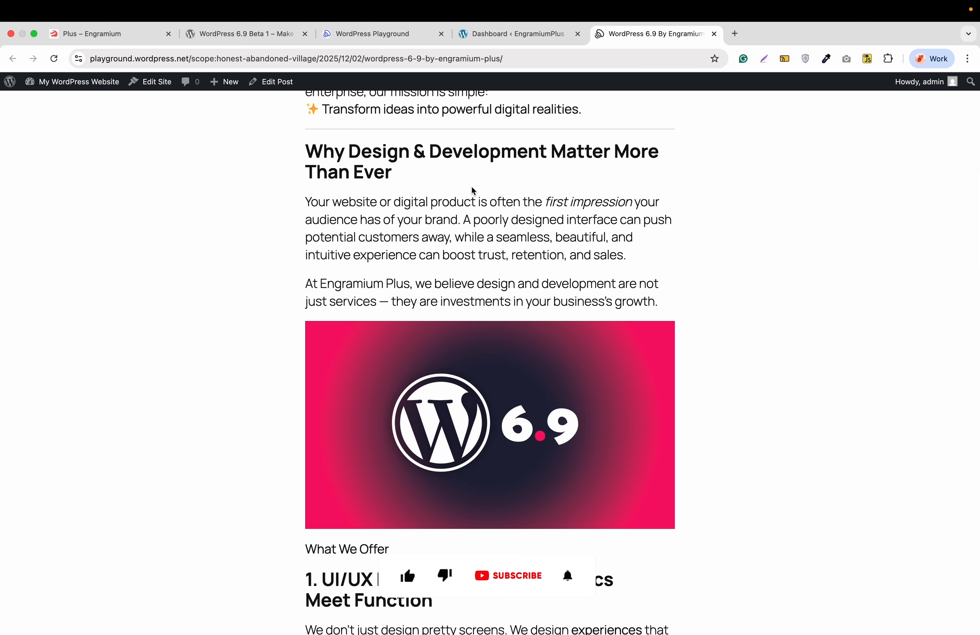
- Open the "Hello world!" post for editing on the WordPress Playground site
left_click(361, 36)
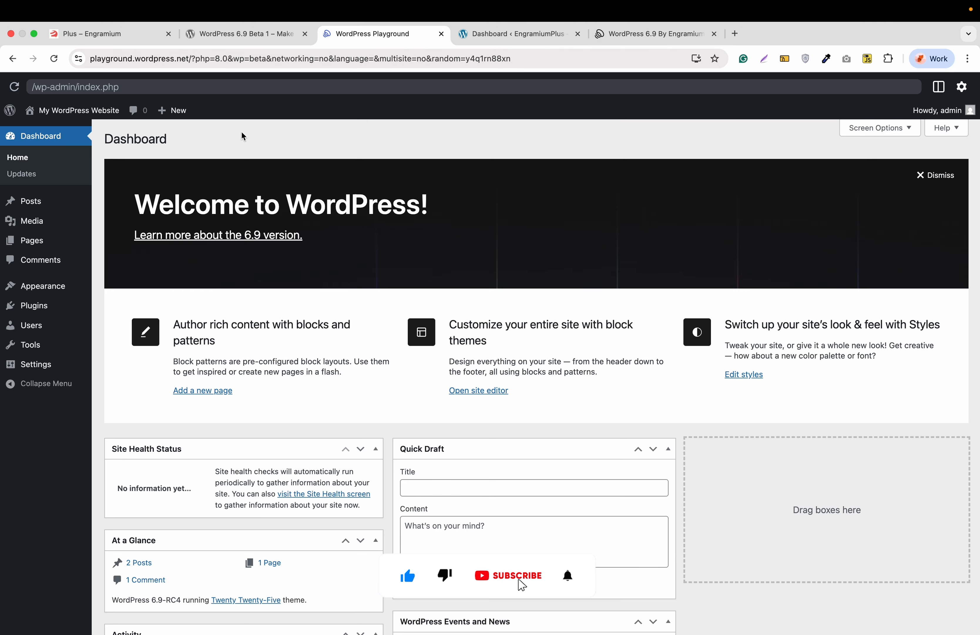
mouse_move(37, 206)
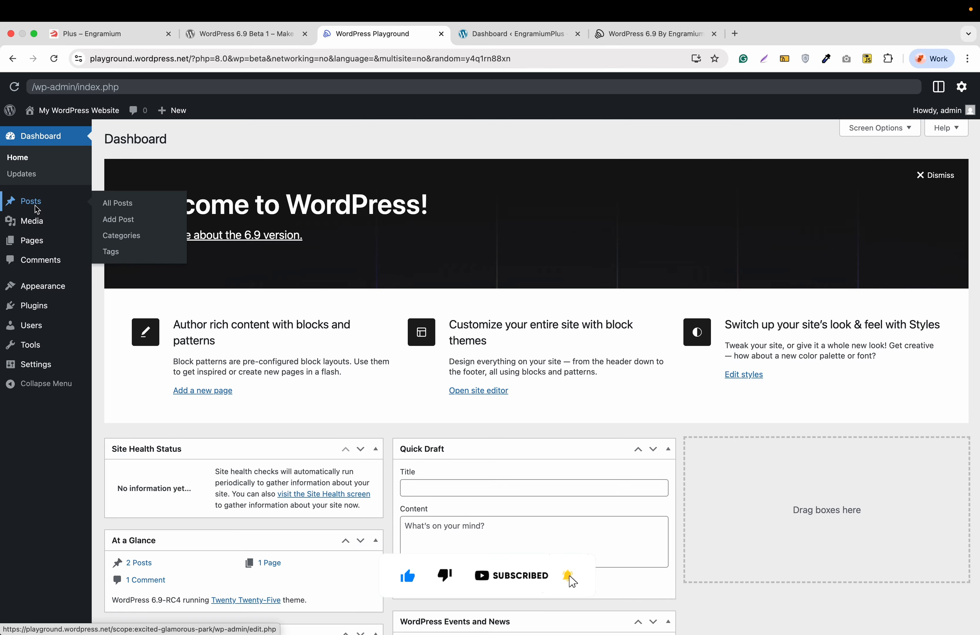
left_click(108, 203)
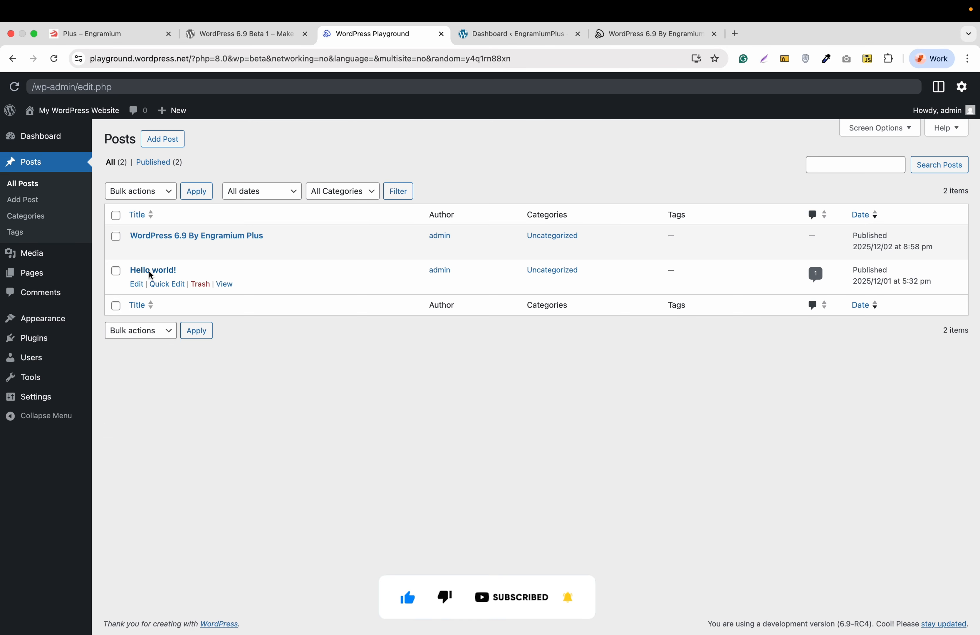
mouse_move(149, 233)
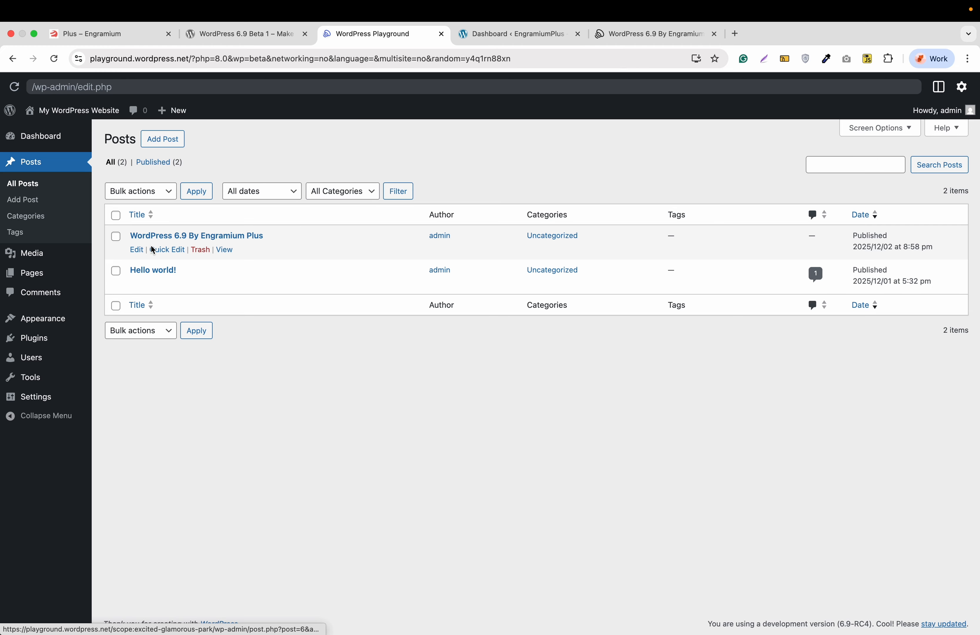
mouse_move(148, 277)
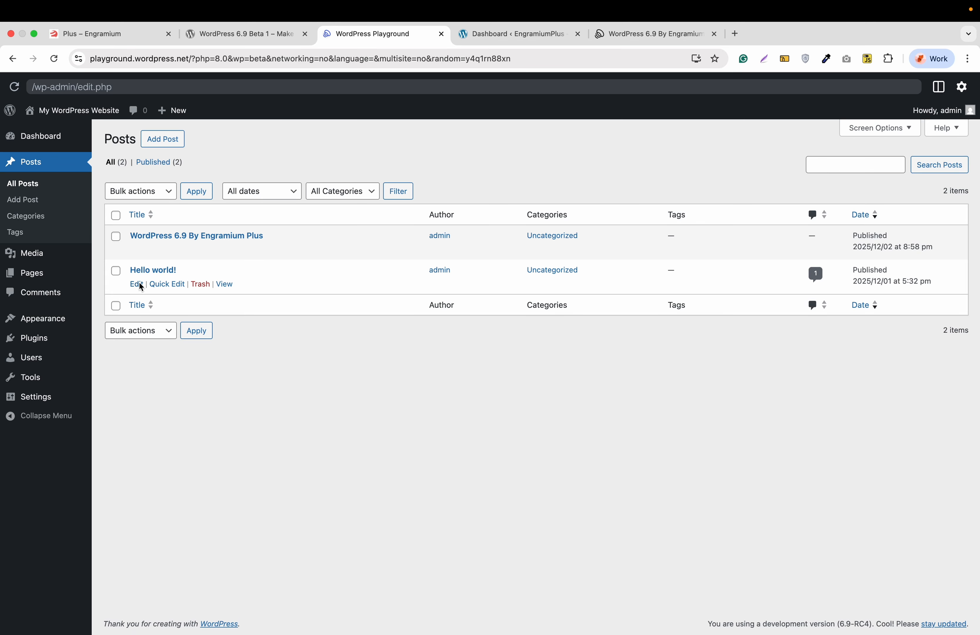
left_click(137, 283)
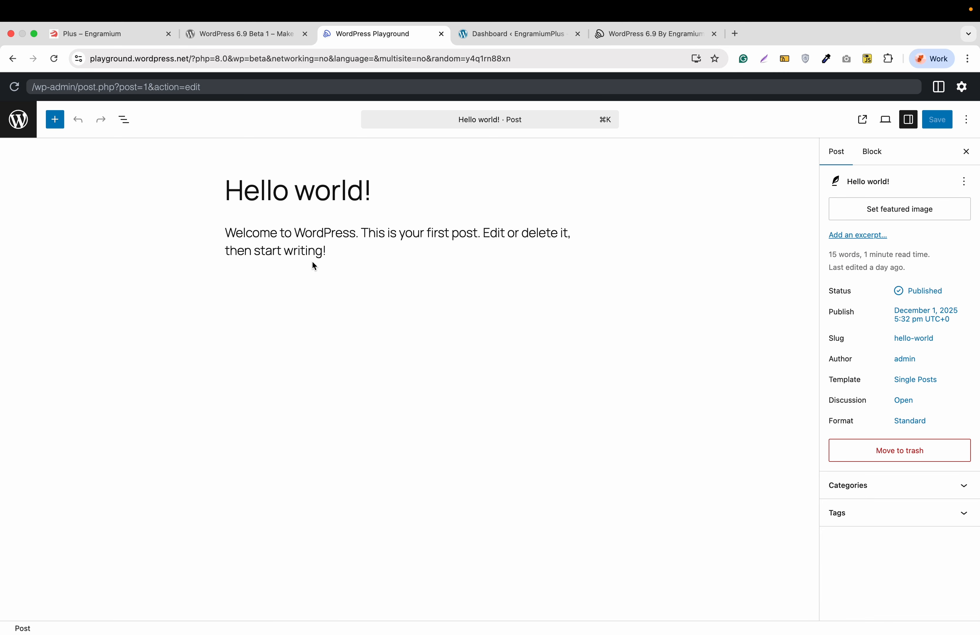
- Add the note "Change it to WP" to the welcome paragraph with the word WordPress selected, and show all notes
left_click(328, 250)
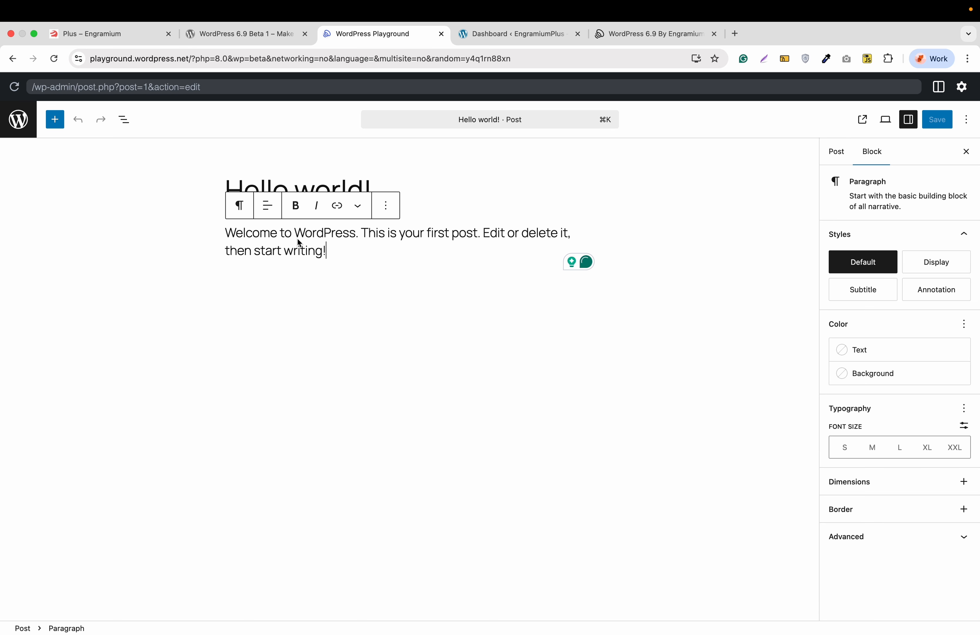
double_click(310, 234)
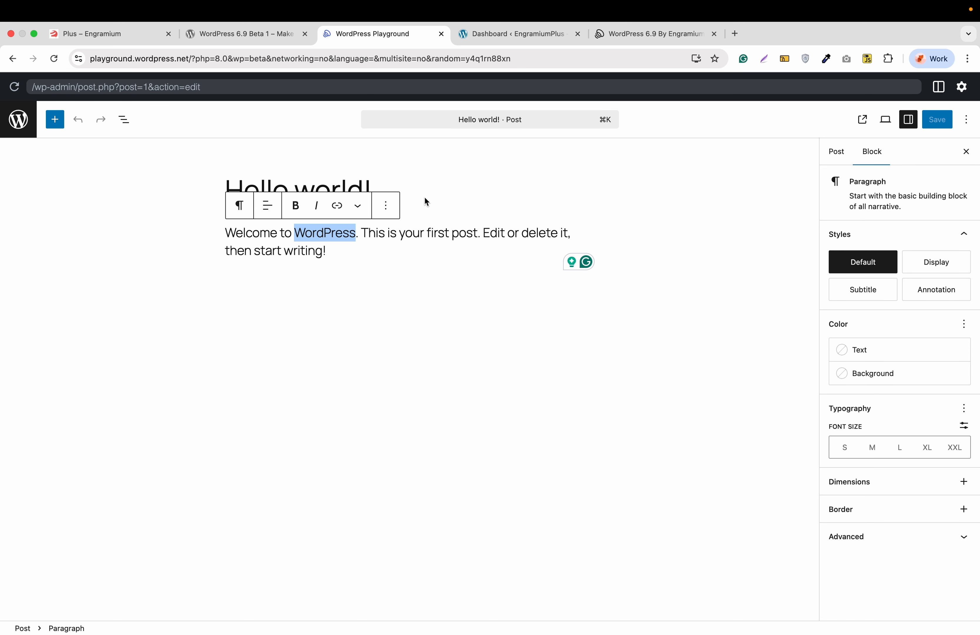
left_click(388, 210)
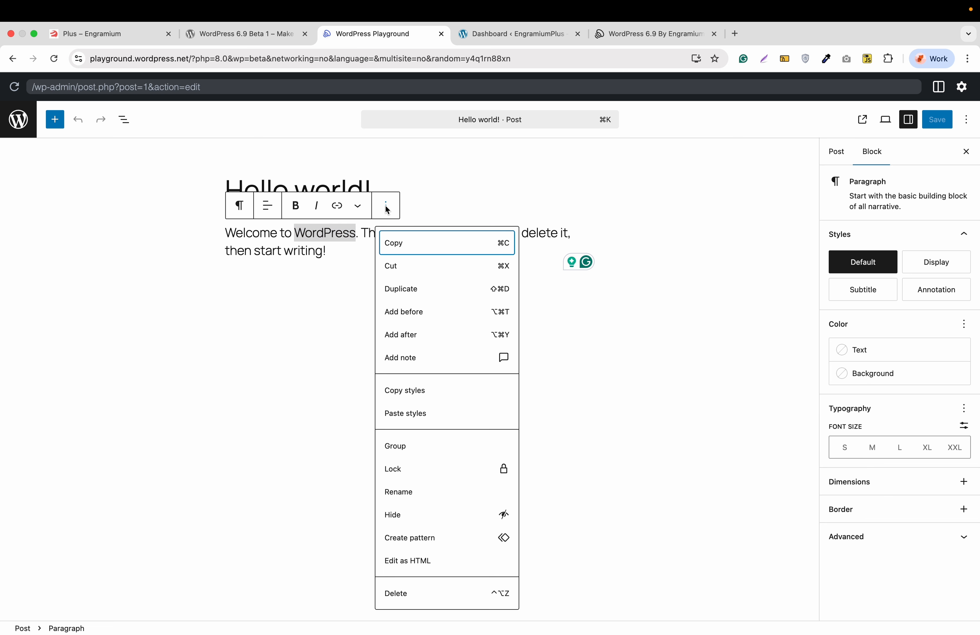
left_click(400, 358)
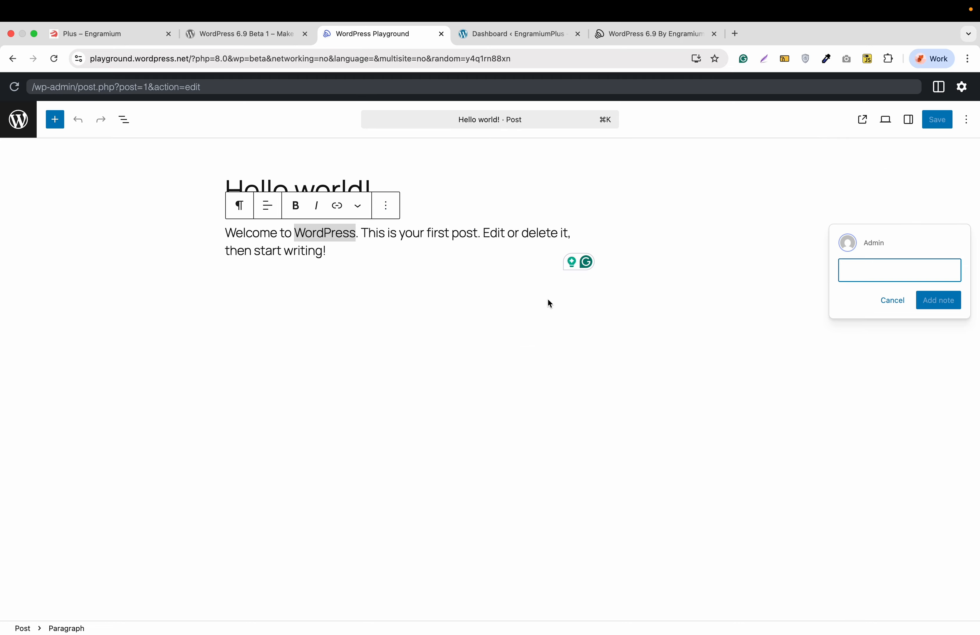
type("Change it to WP")
left_click(948, 303)
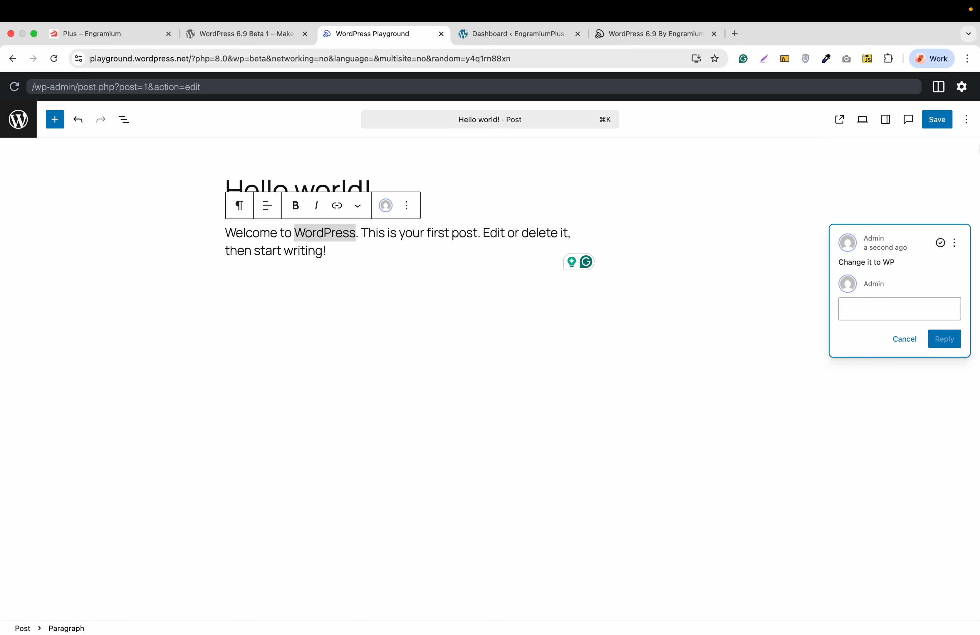
left_click(909, 120)
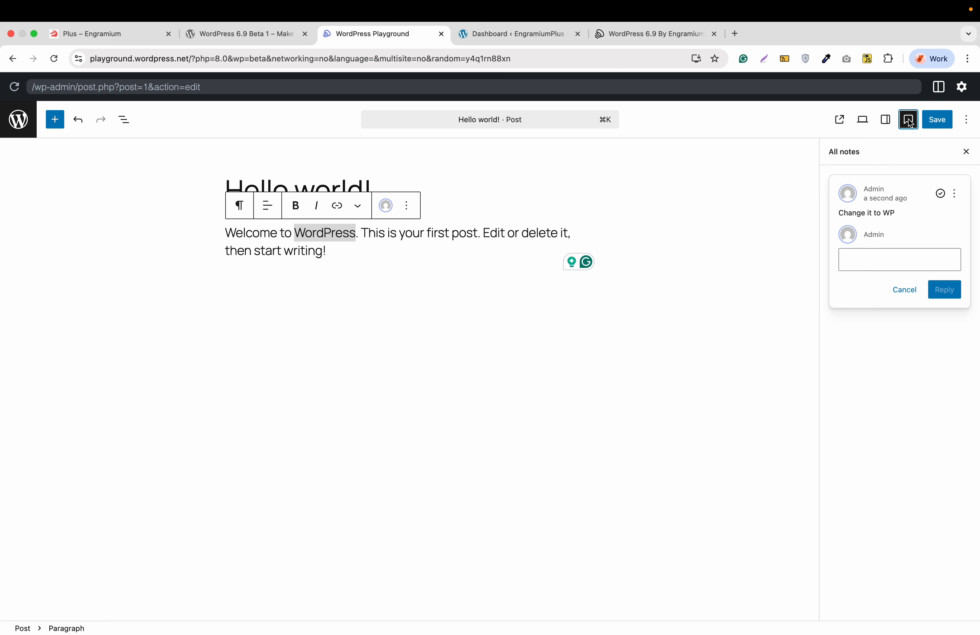
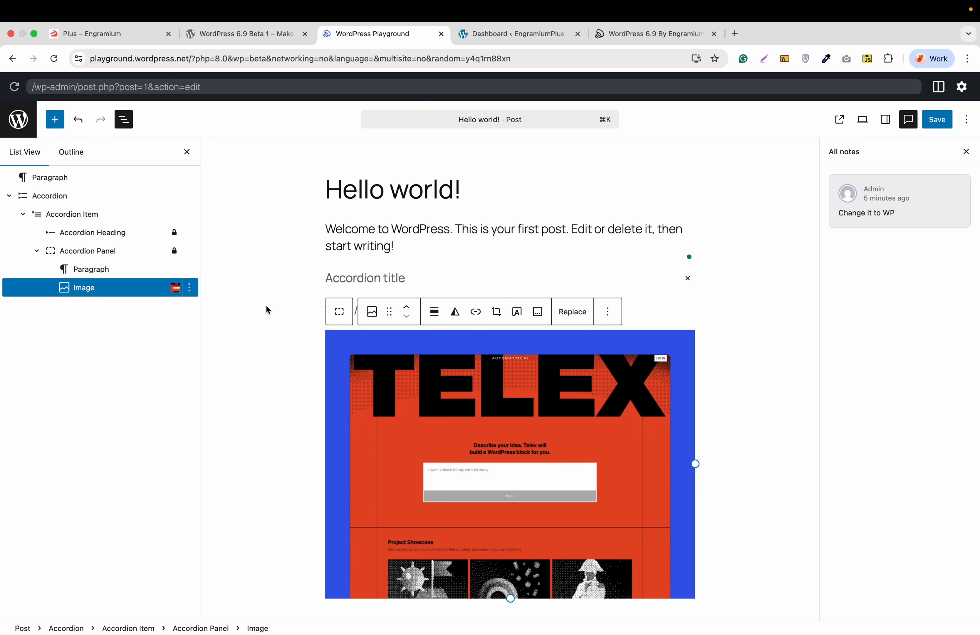
- Add a second item to the accordion and title it "Accordion Two"
left_click(56, 201)
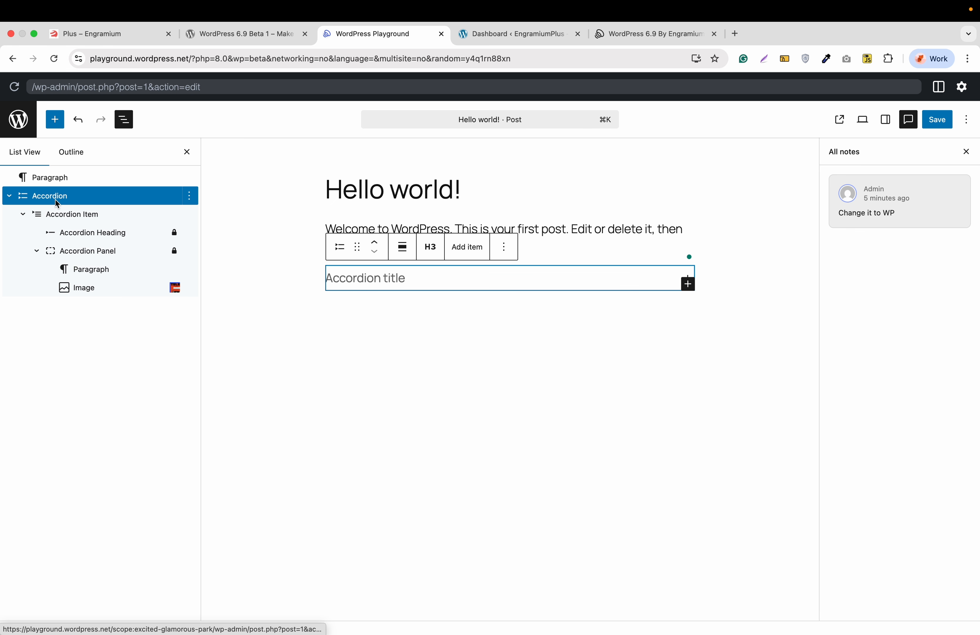
left_click(463, 249)
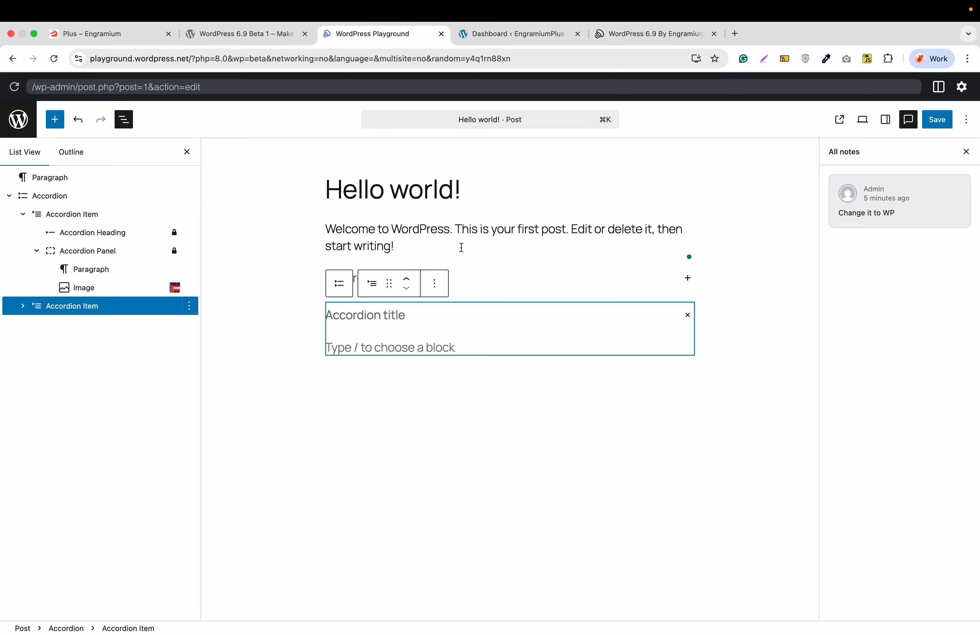
left_click(373, 317)
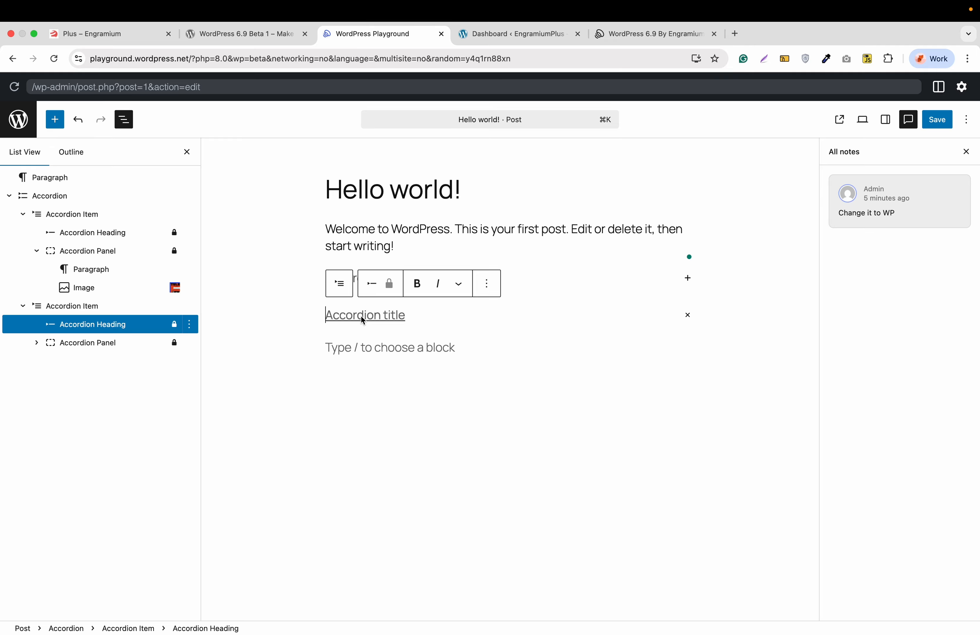
type("Accor")
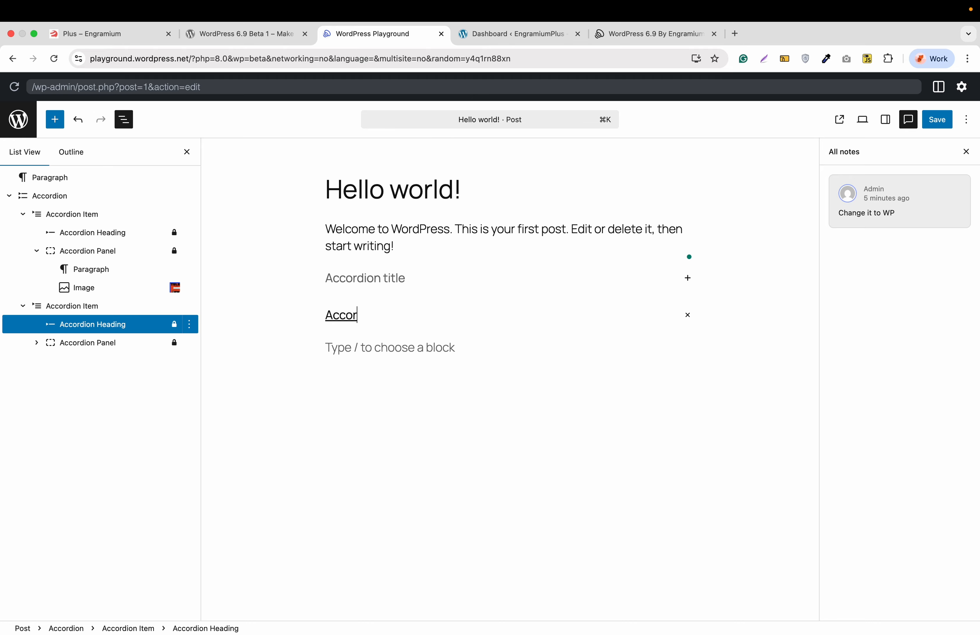
type("dion Two")
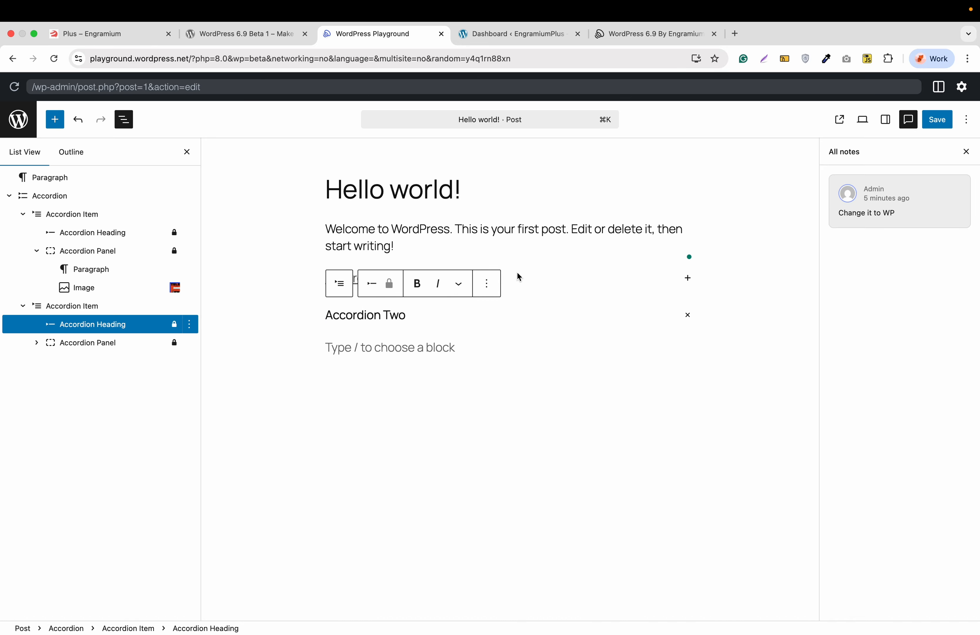
- Title the first accordion item "Title One"
left_click(399, 279)
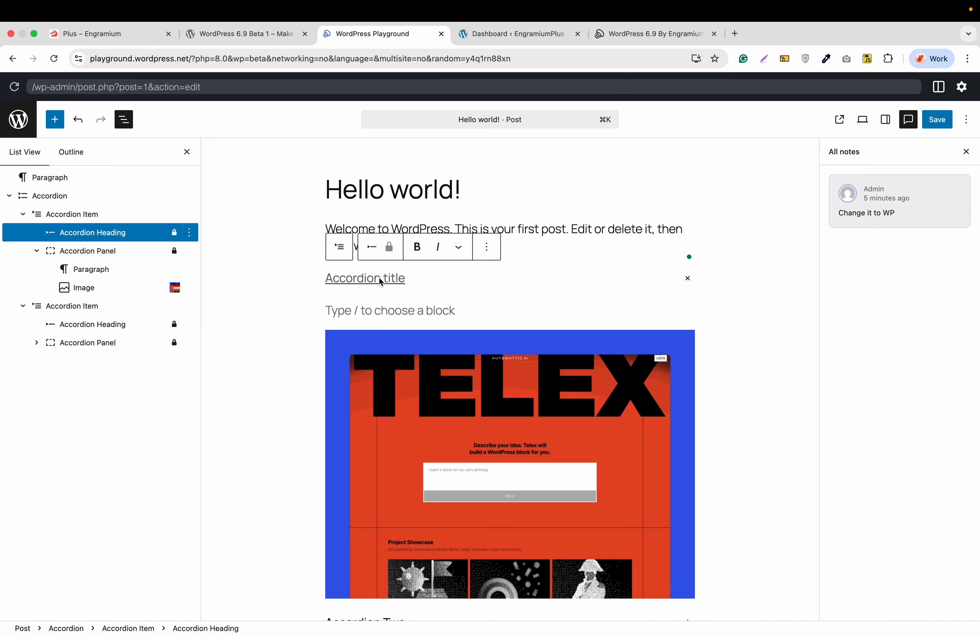
type("Tt")
key("BackSpace")
key("BackSpace")
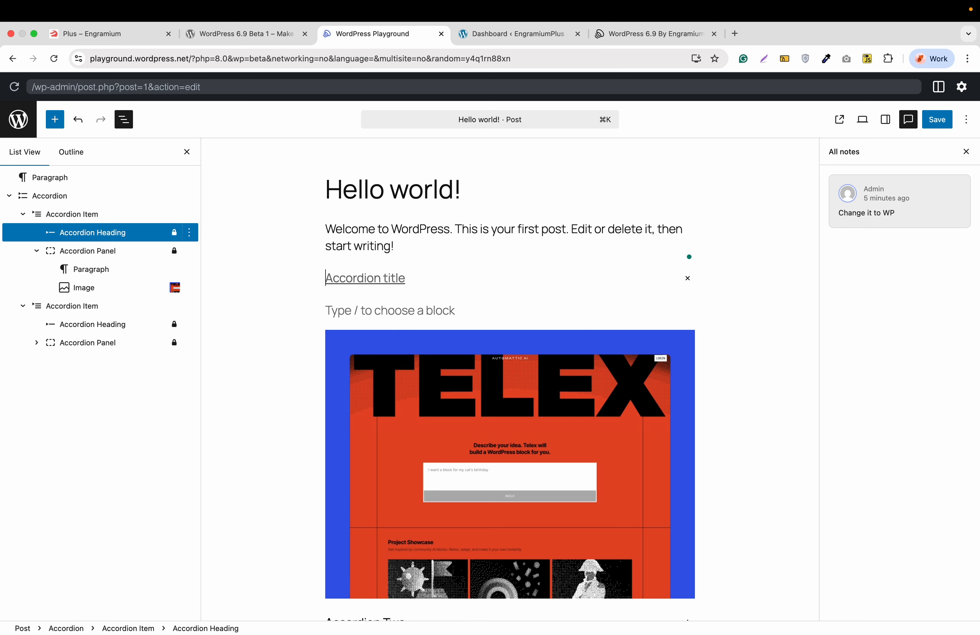
type("Title One")
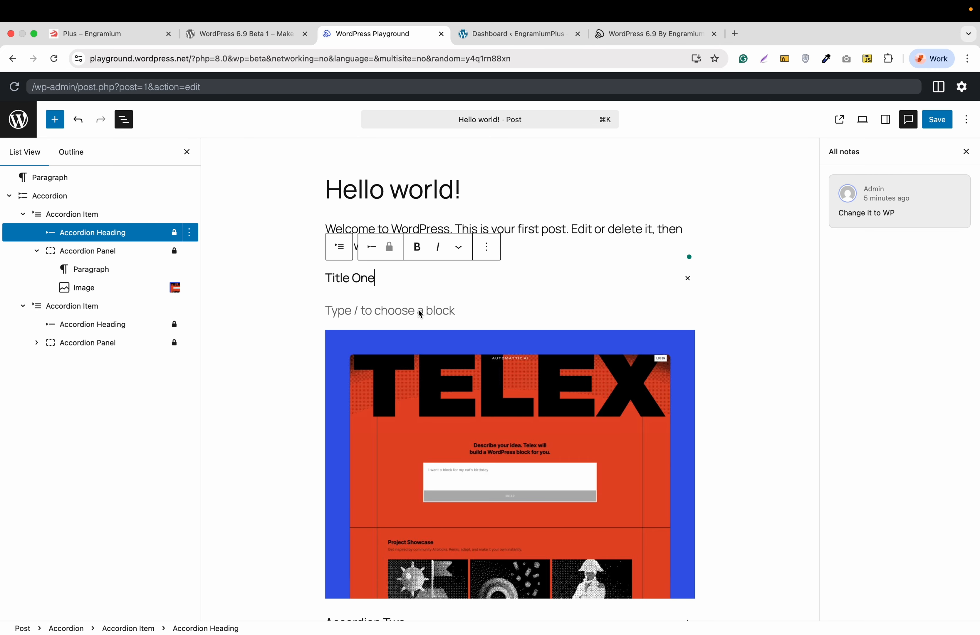
- Fill the Accordion Two panel with the "Your website or digital product" paragraph copied from the published "WordPress 6.9 By Engramium Plus" post
scroll(418, 309, "down", 5)
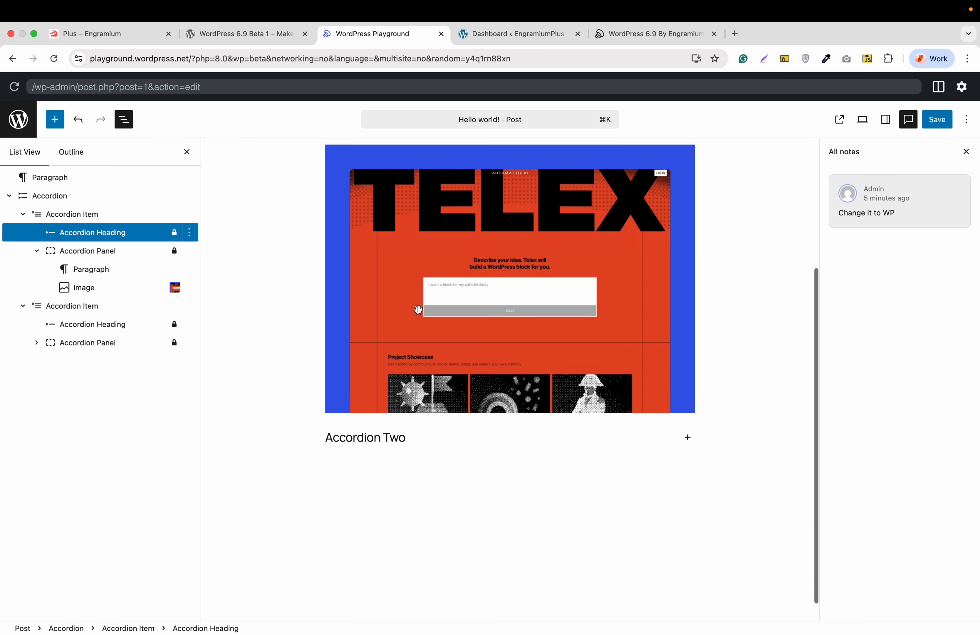
left_click(403, 416)
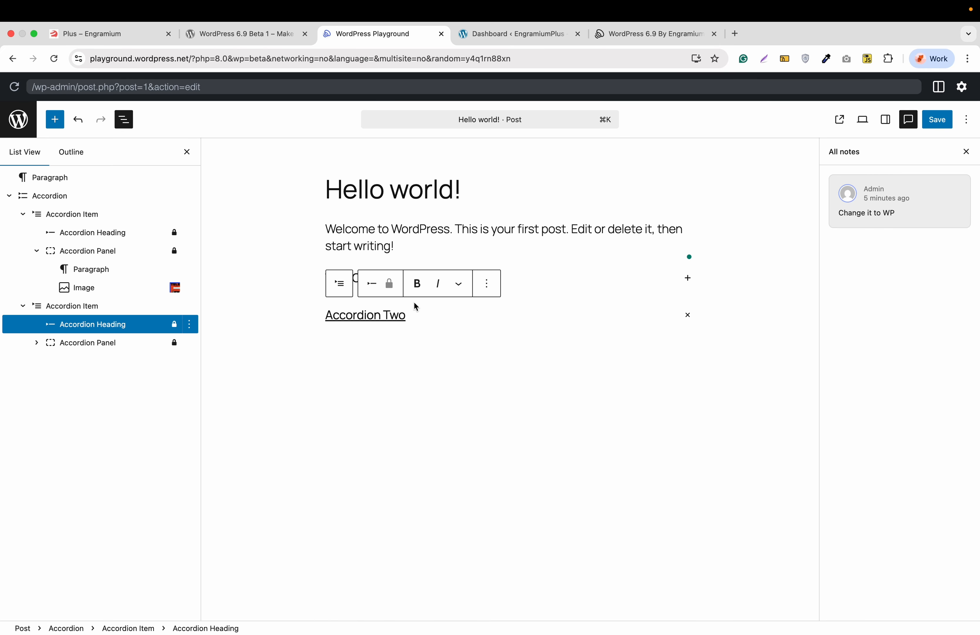
left_click(667, 313)
left_click(416, 349)
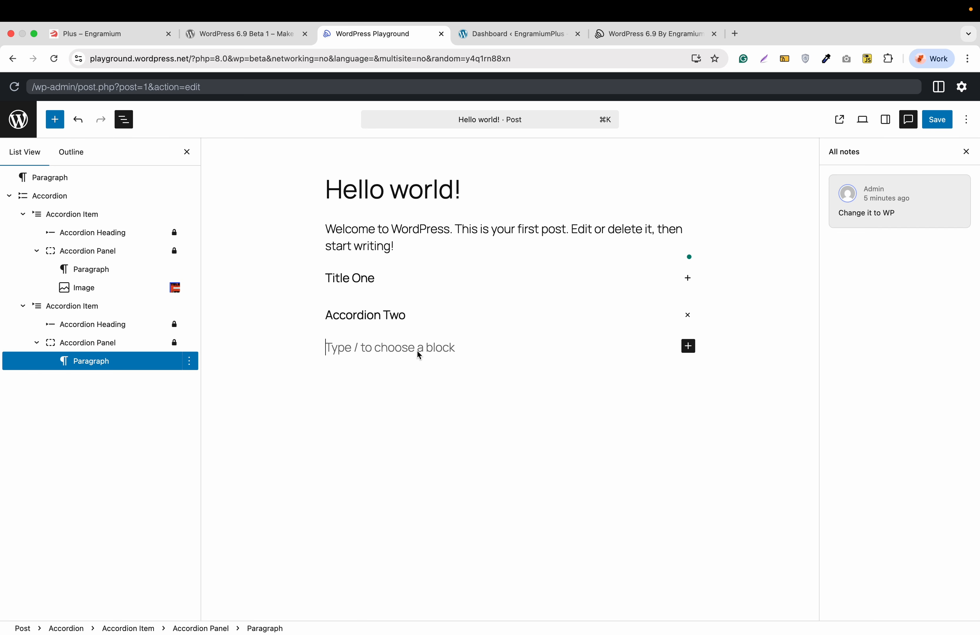
left_click(632, 41)
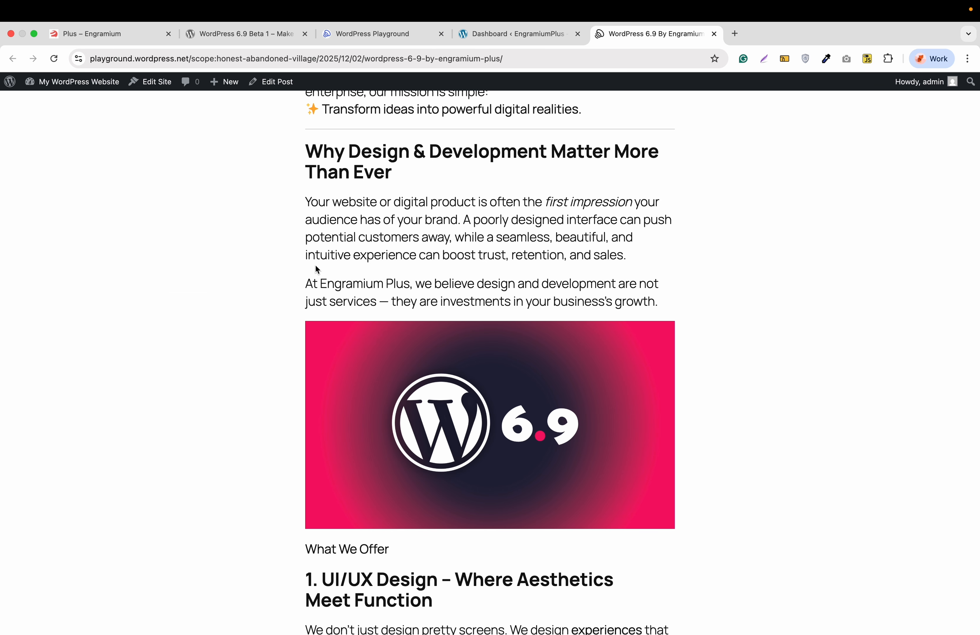
left_click_drag(310, 205, 641, 260)
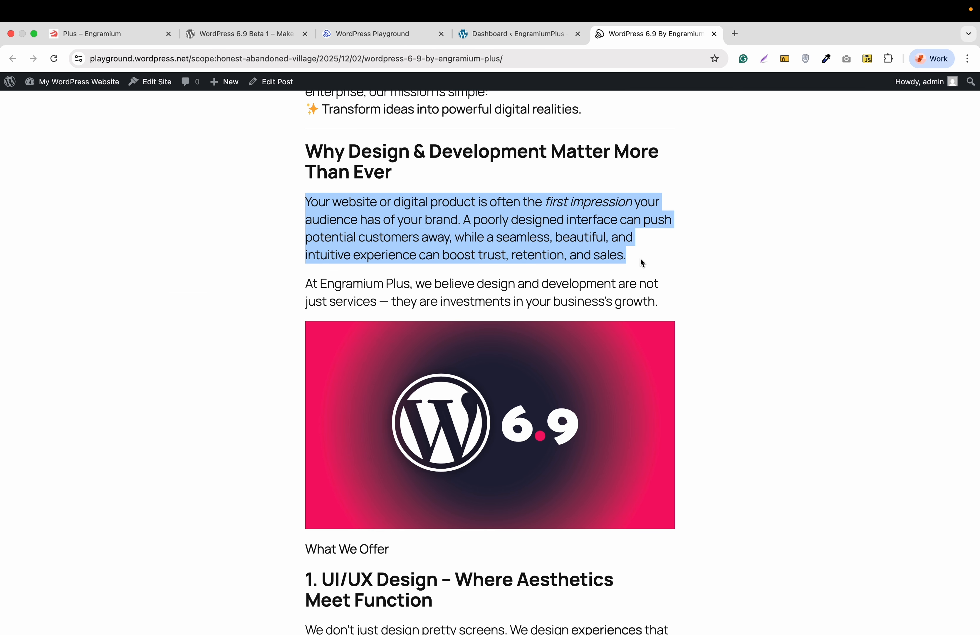
right_click(539, 239)
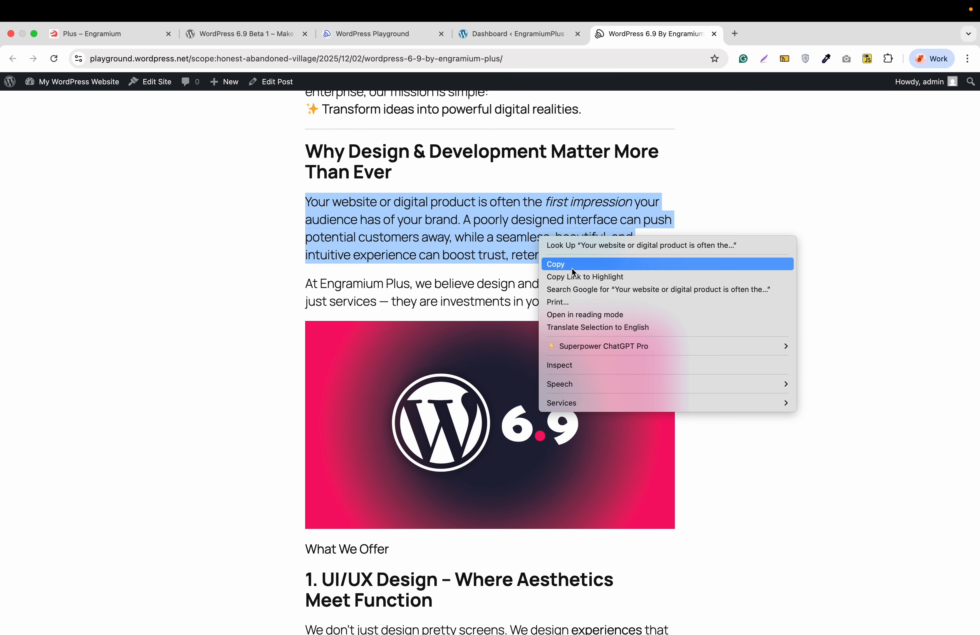
left_click(572, 268)
left_click(383, 35)
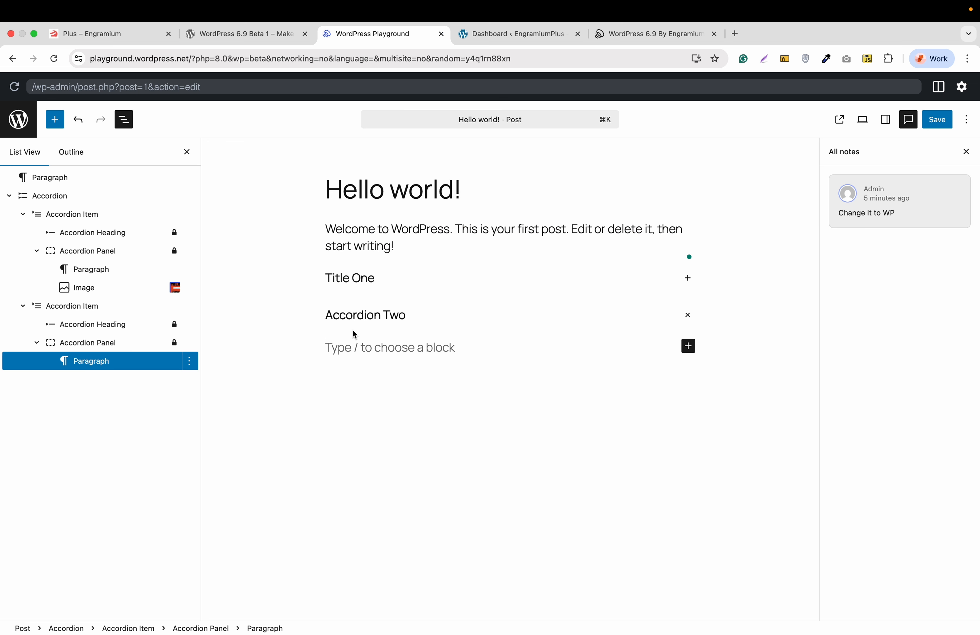
key("super+v")
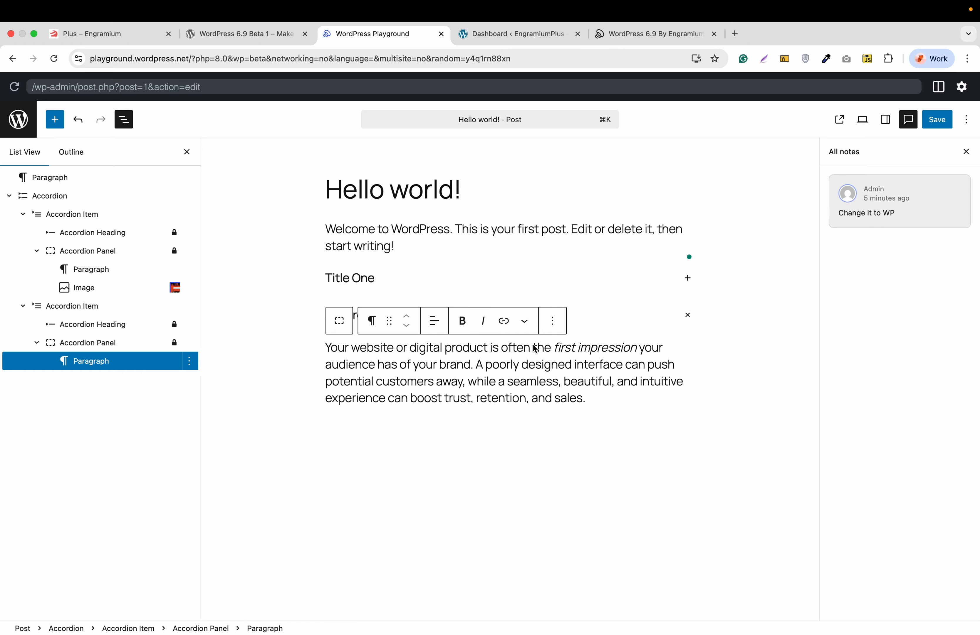
- In the Accordion block settings, enable Auto-close, keep Show icon on and set the icon position to Left
left_click(885, 124)
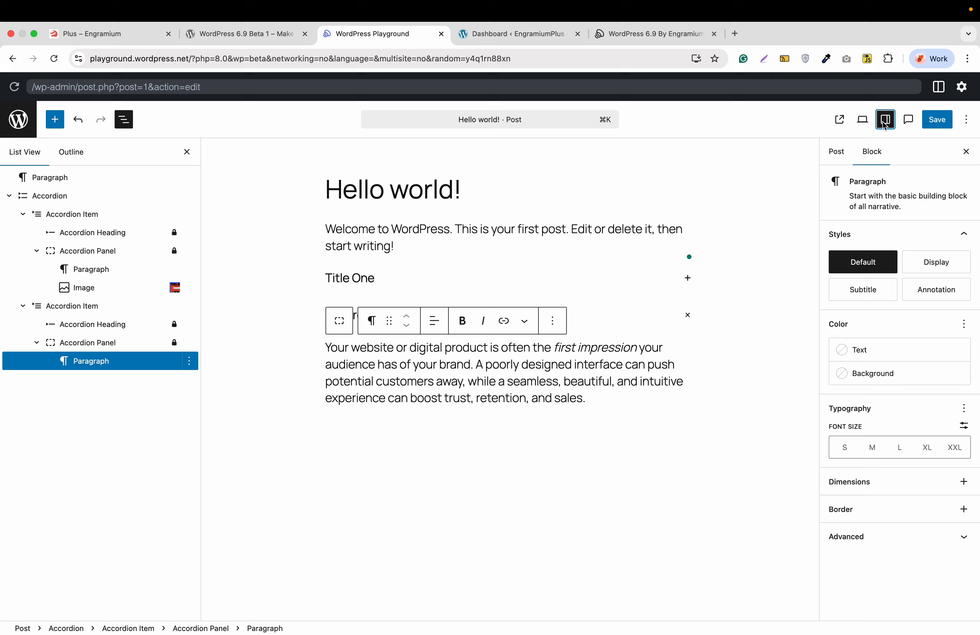
left_click(47, 198)
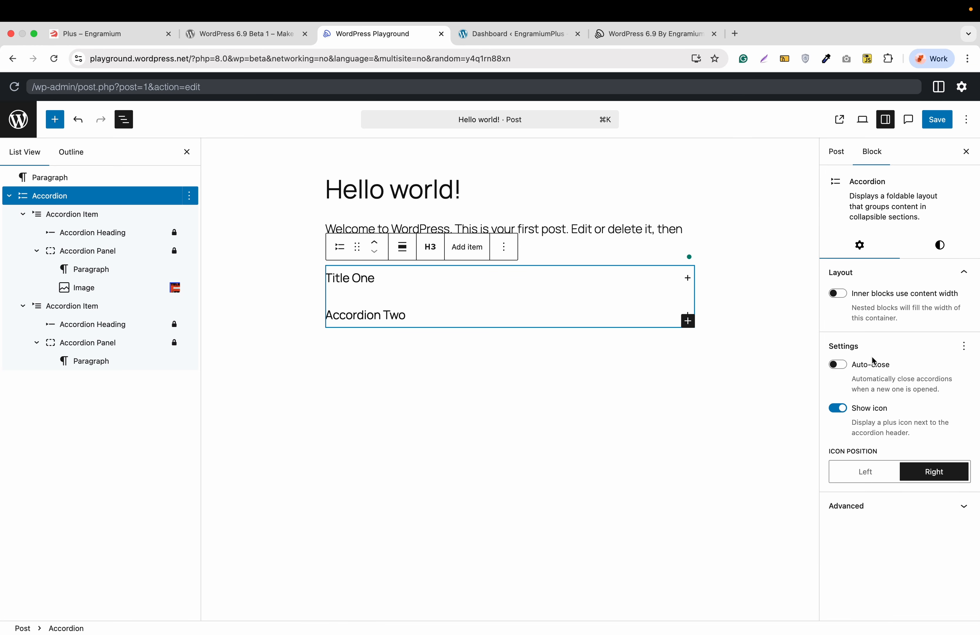
left_click(842, 365)
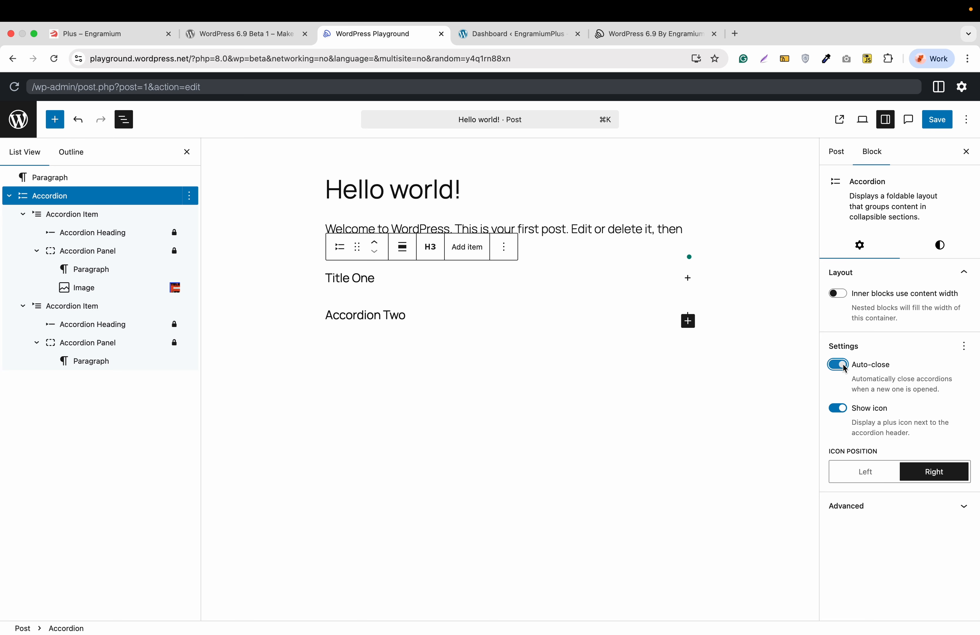
left_click(838, 410)
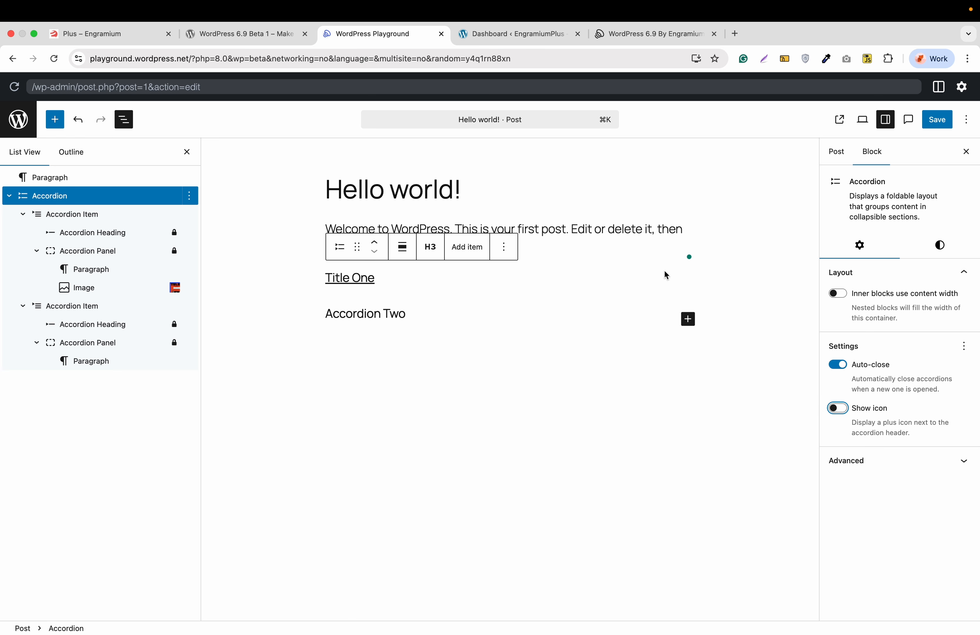
left_click(838, 408)
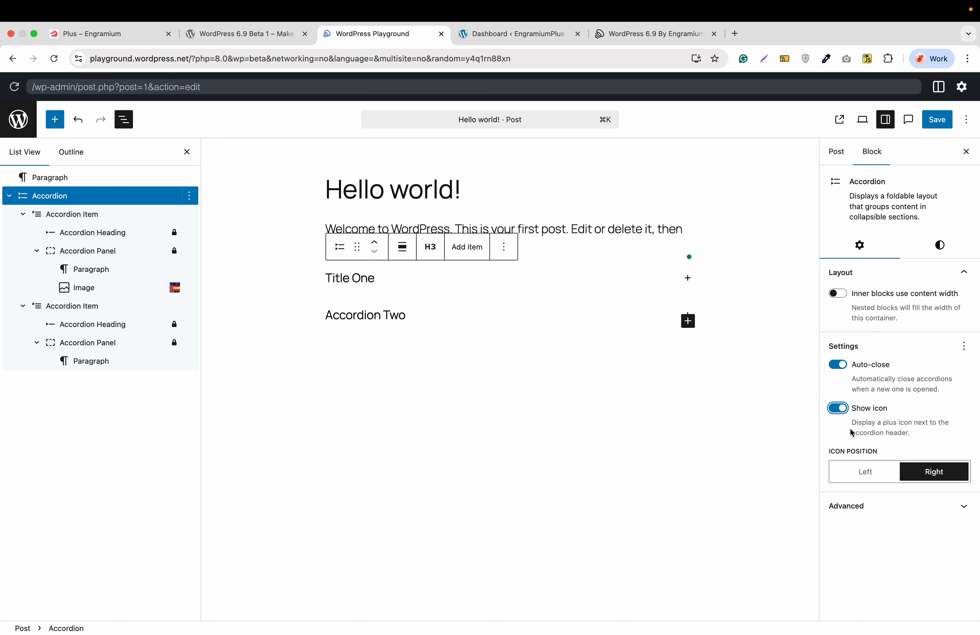
left_click(866, 474)
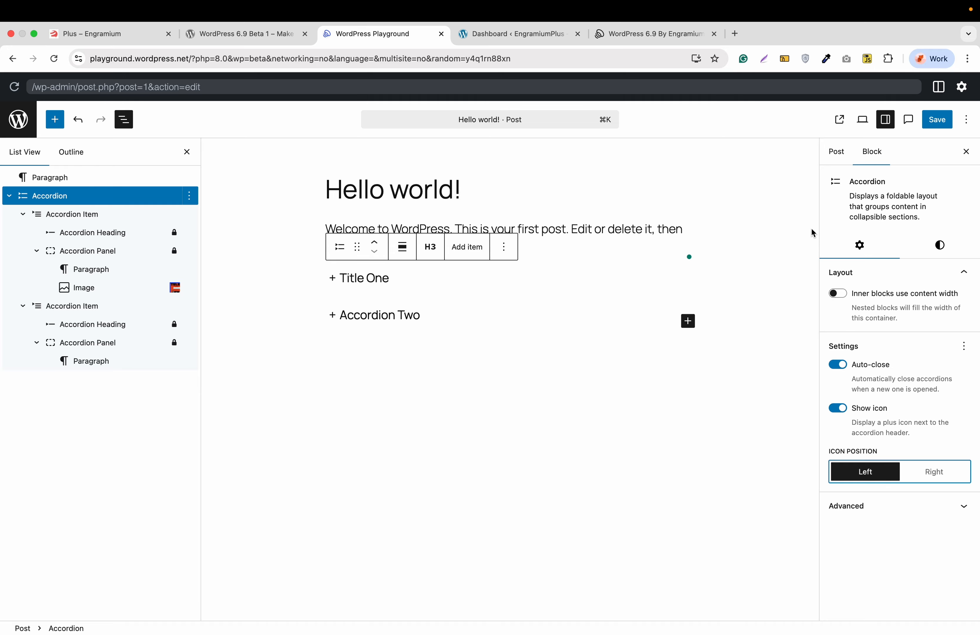
- Save the post and open its published page in a new browser tab
left_click(950, 122)
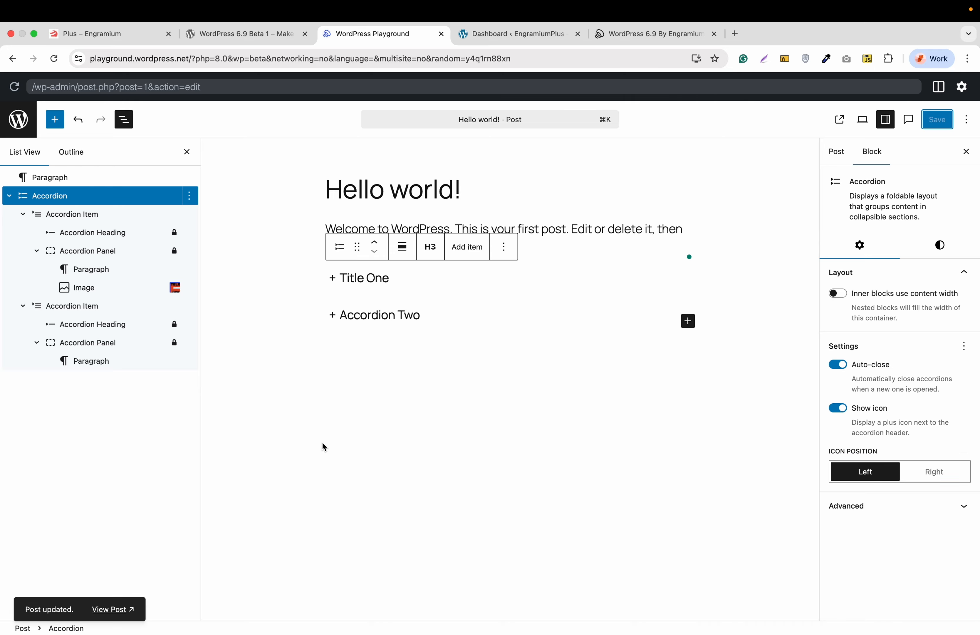
right_click(110, 609)
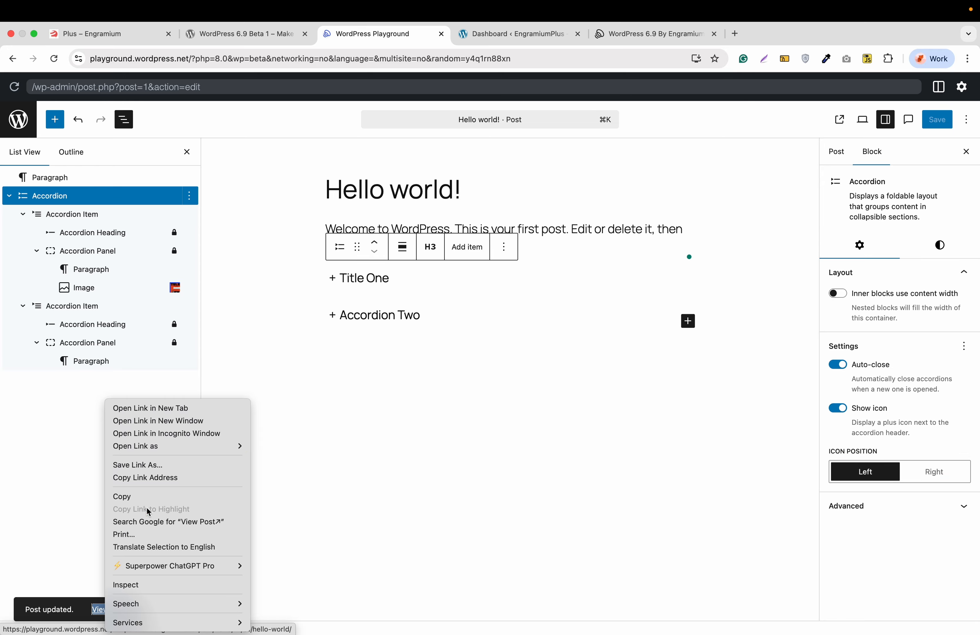
left_click(189, 408)
left_click(496, 35)
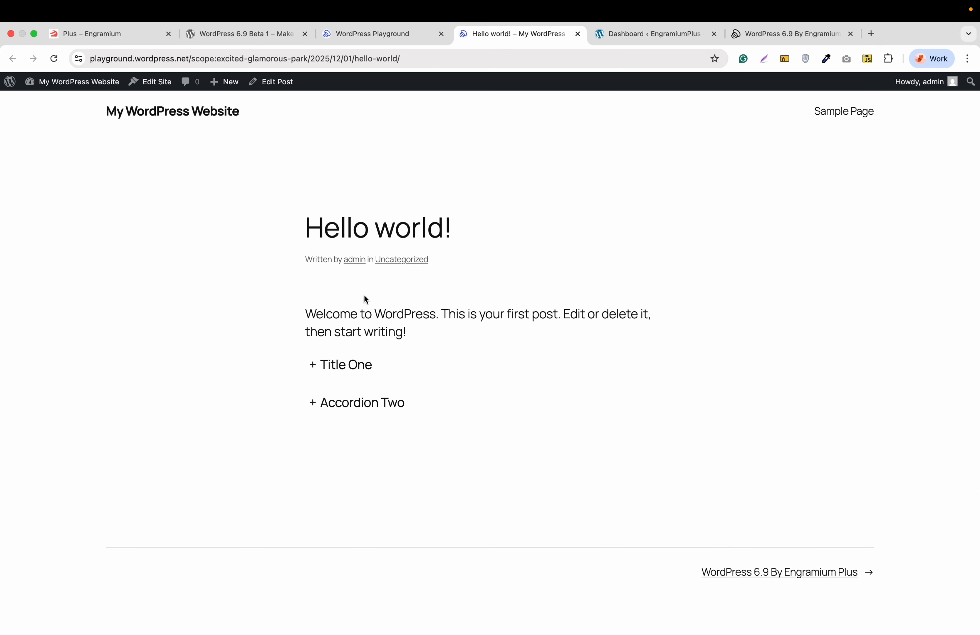
- Test the published accordion by expanding and collapsing Title One, and expanding Accordion Two
scroll(359, 313, "down", 2)
left_click(313, 275)
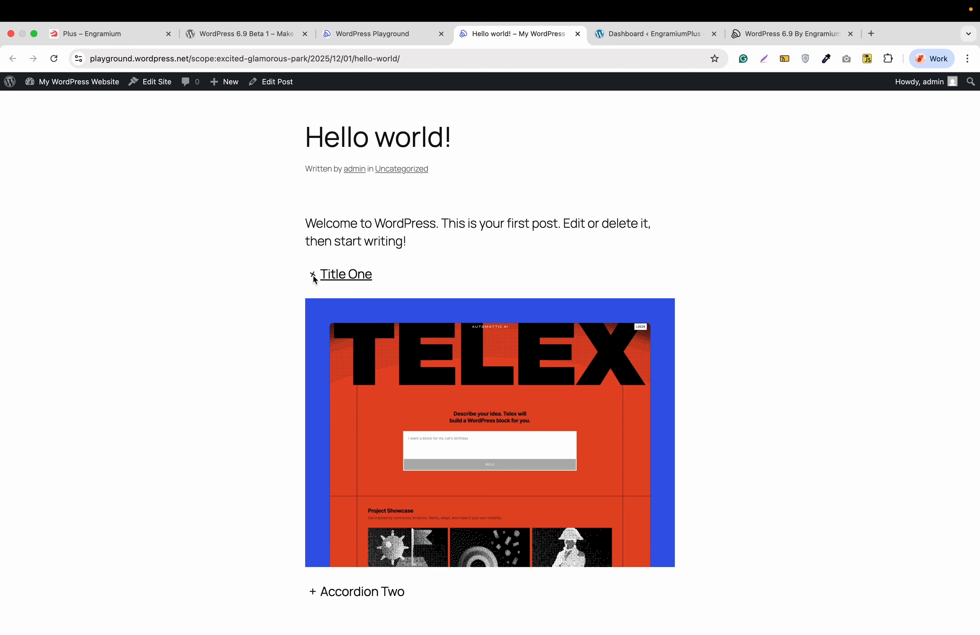
scroll(342, 319, "down", 1)
scroll(341, 317, "up", 1)
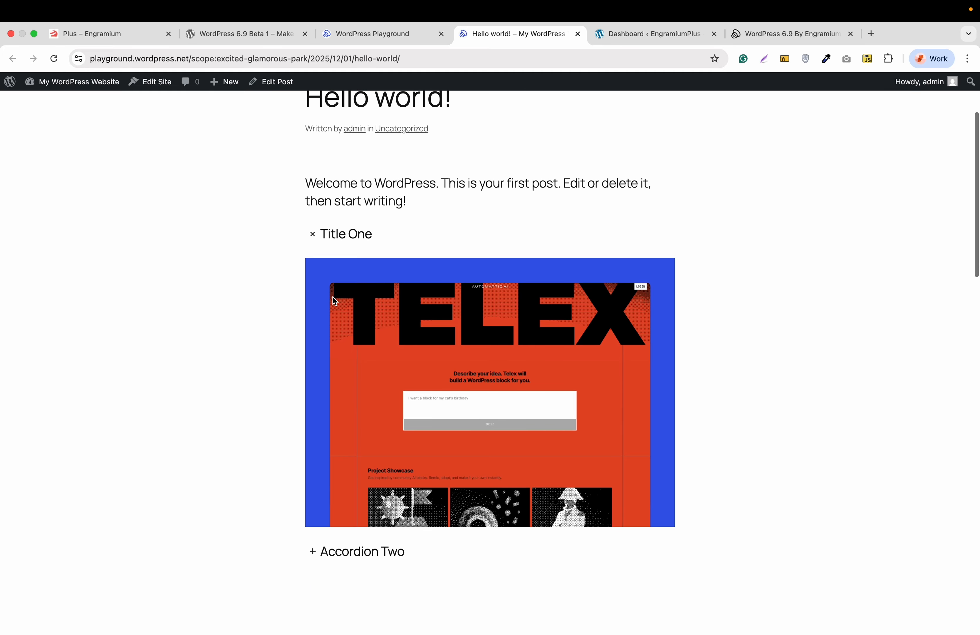
left_click(314, 234)
left_click(348, 281)
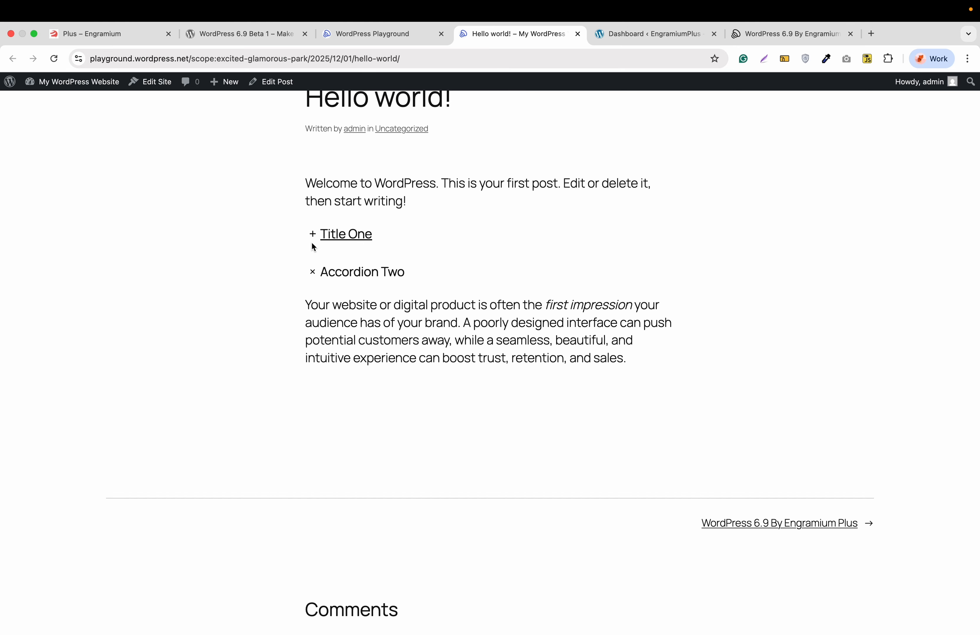
- Return to the post editor and set the accordion's icon position to Right
left_click(364, 40)
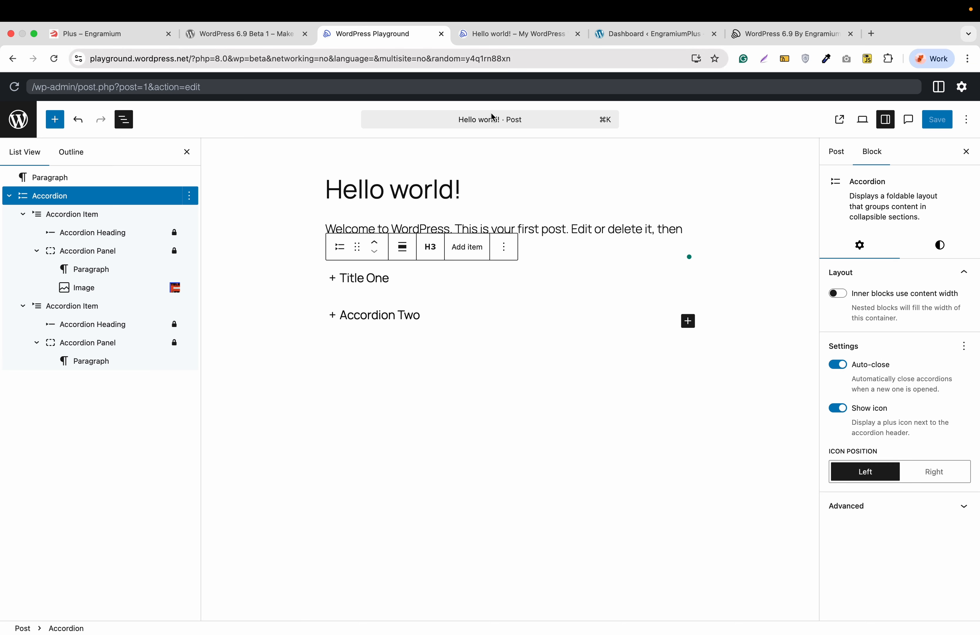
left_click(944, 471)
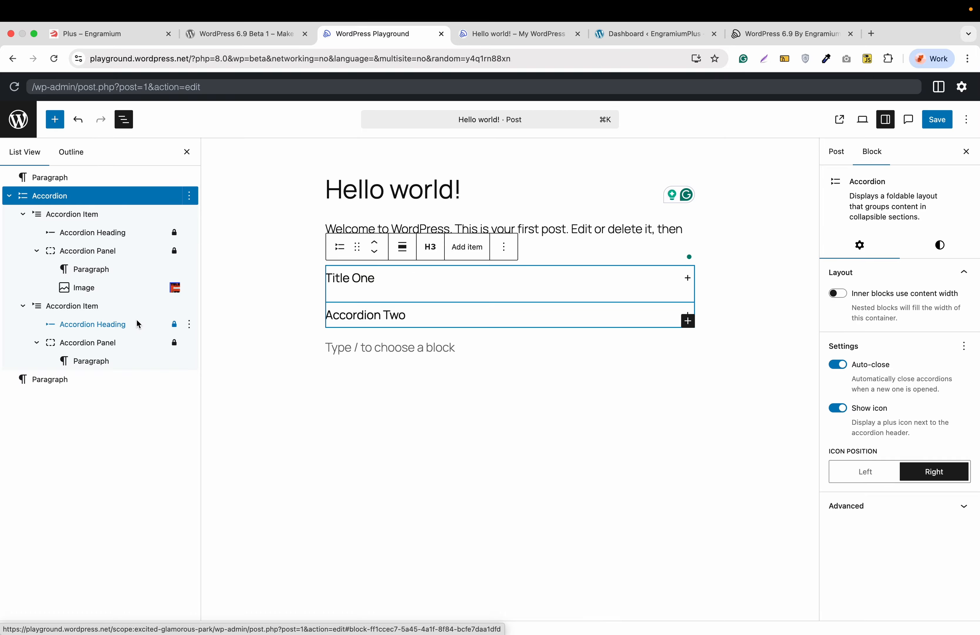
- Insert a Stretchy Heading block below the accordion with the text "This is our Strechy heading"
left_click(371, 350)
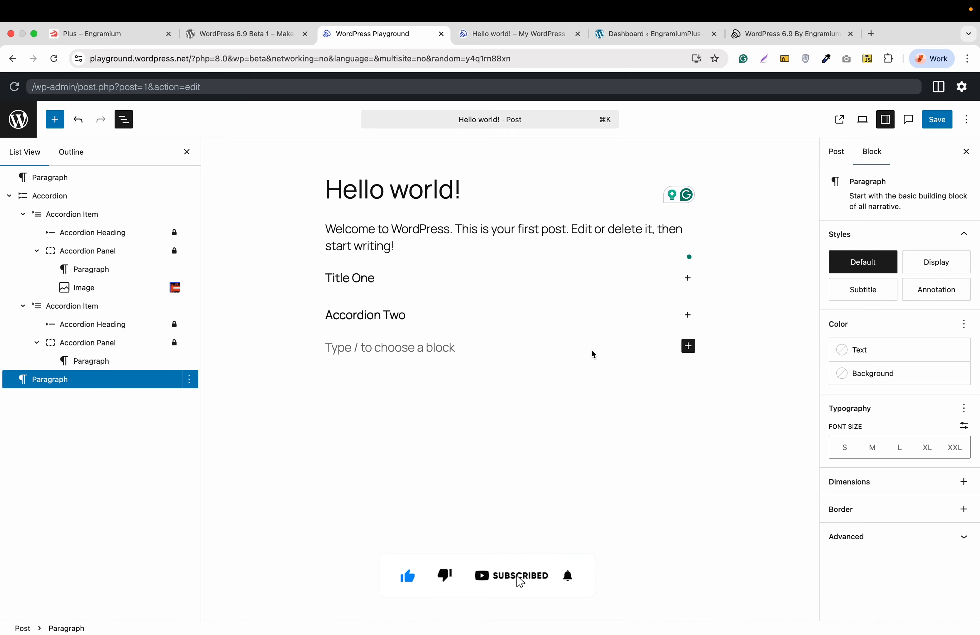
left_click(690, 350)
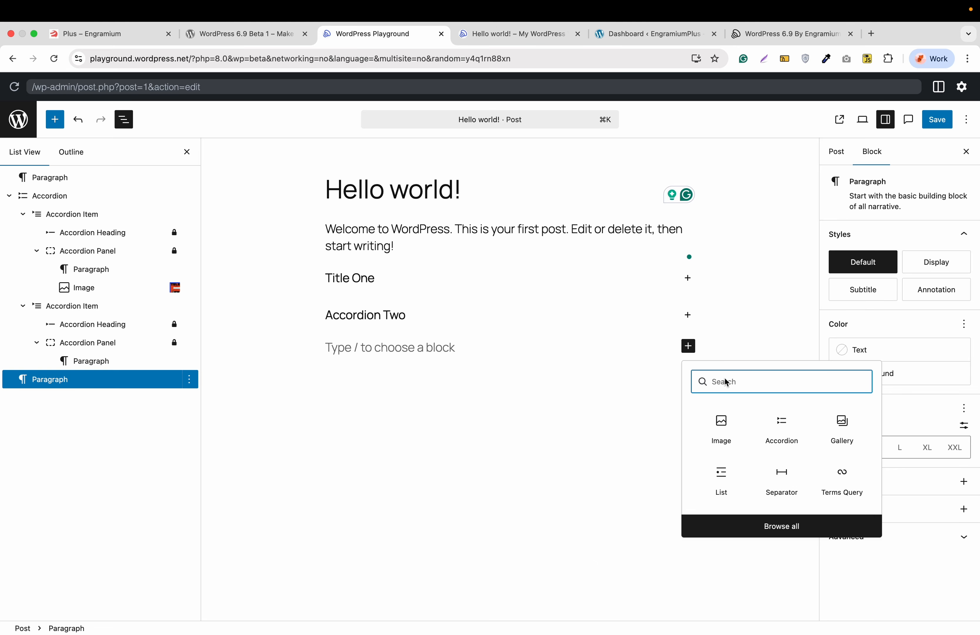
type("stre")
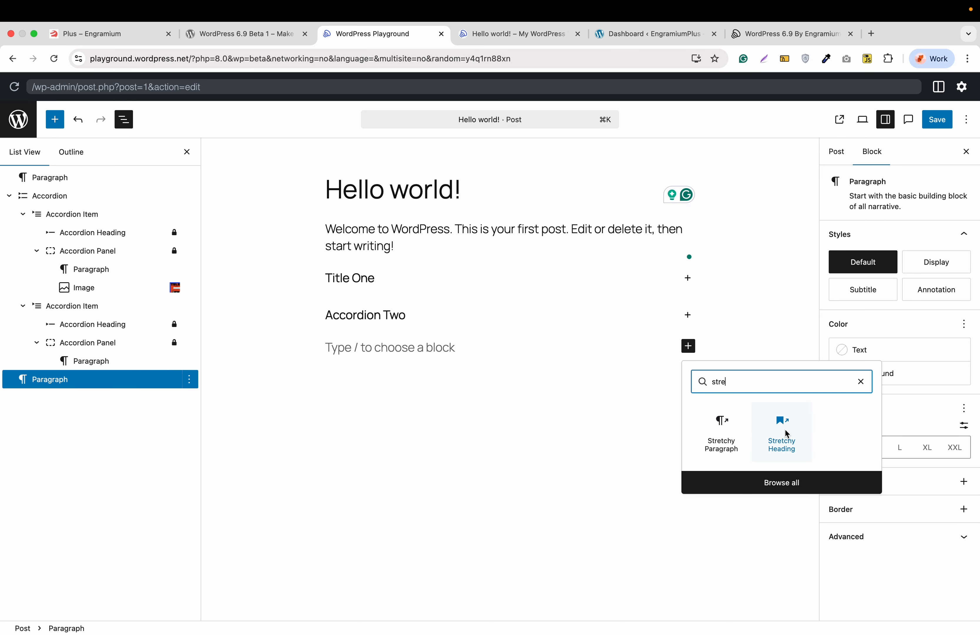
left_click(771, 435)
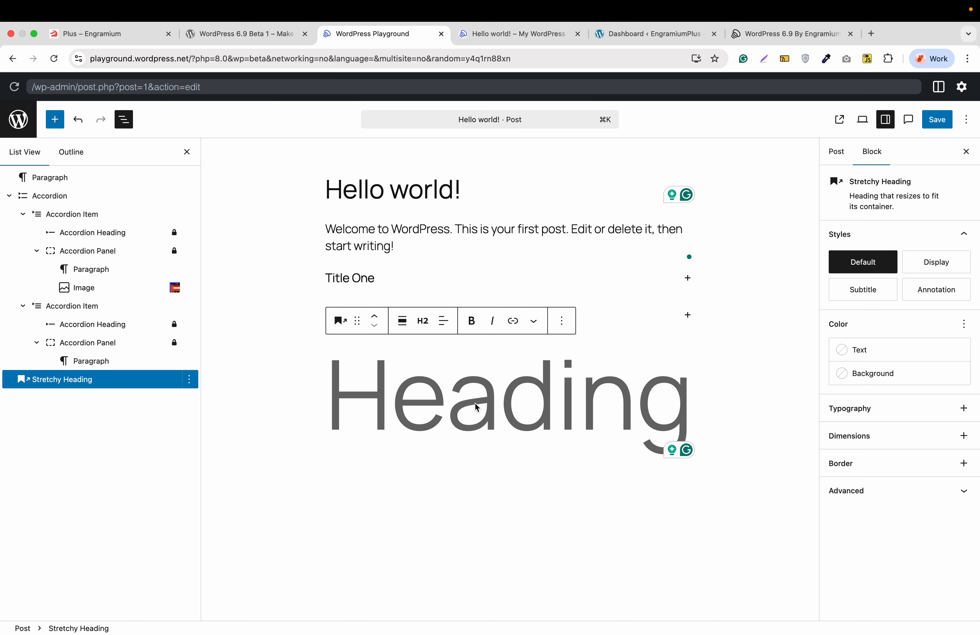
type("This is o")
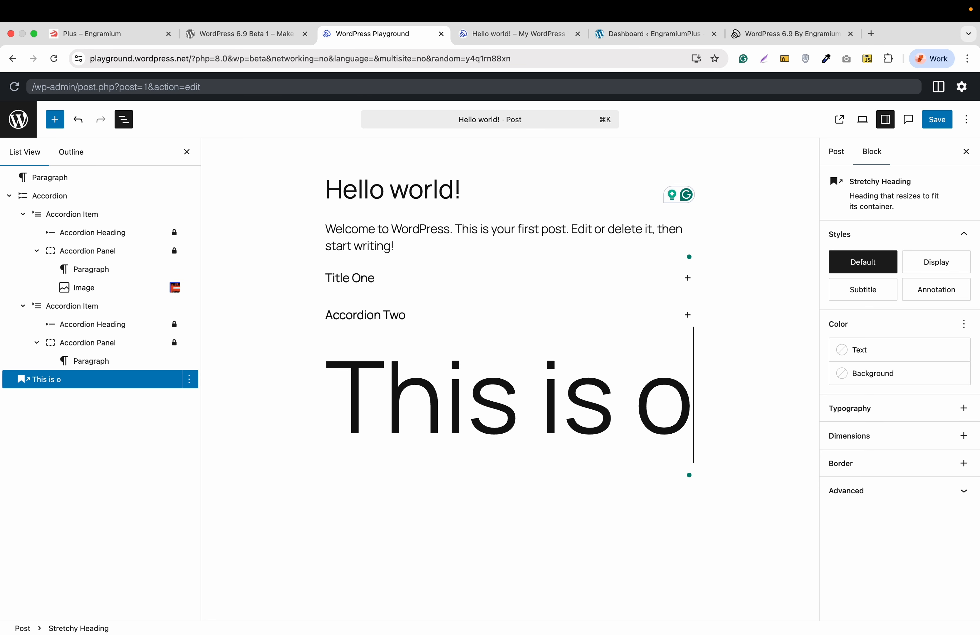
type("ur Stre")
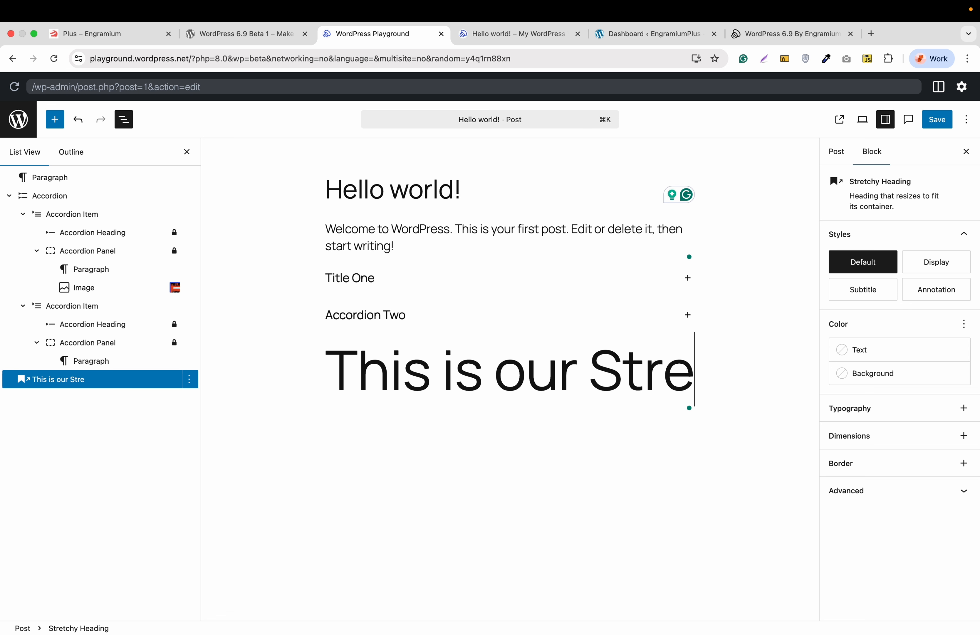
type("chy heading")
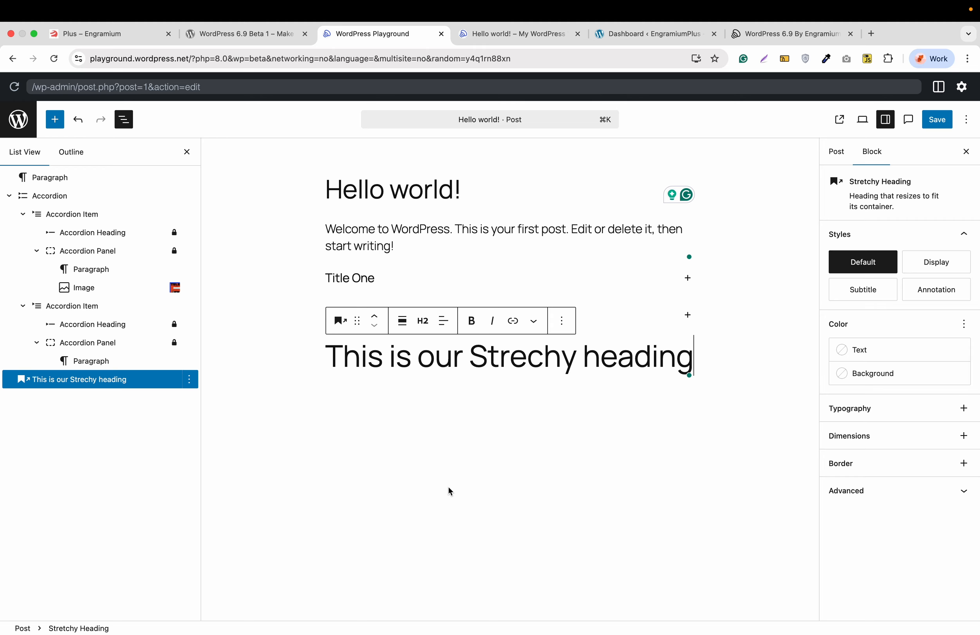
- Insert a Time to Read block below the stretchy heading and switch it to the Word Count variation
key("Return")
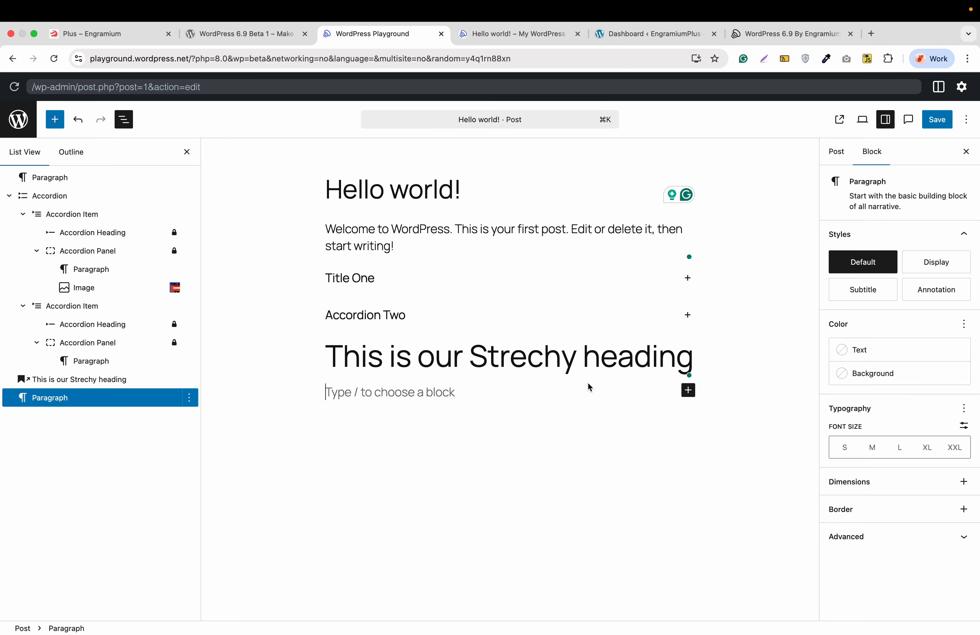
left_click(688, 390)
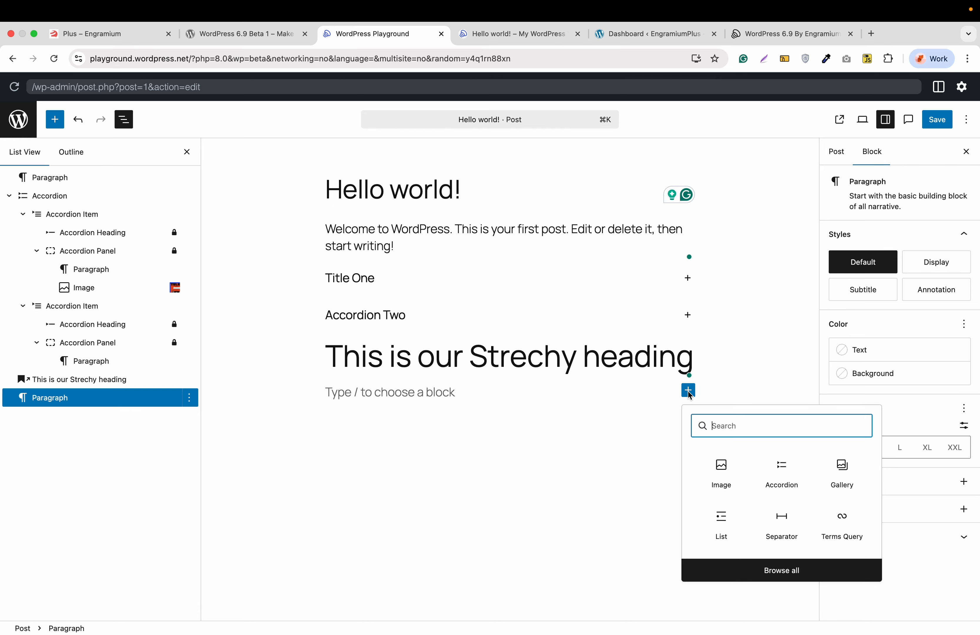
type("readi")
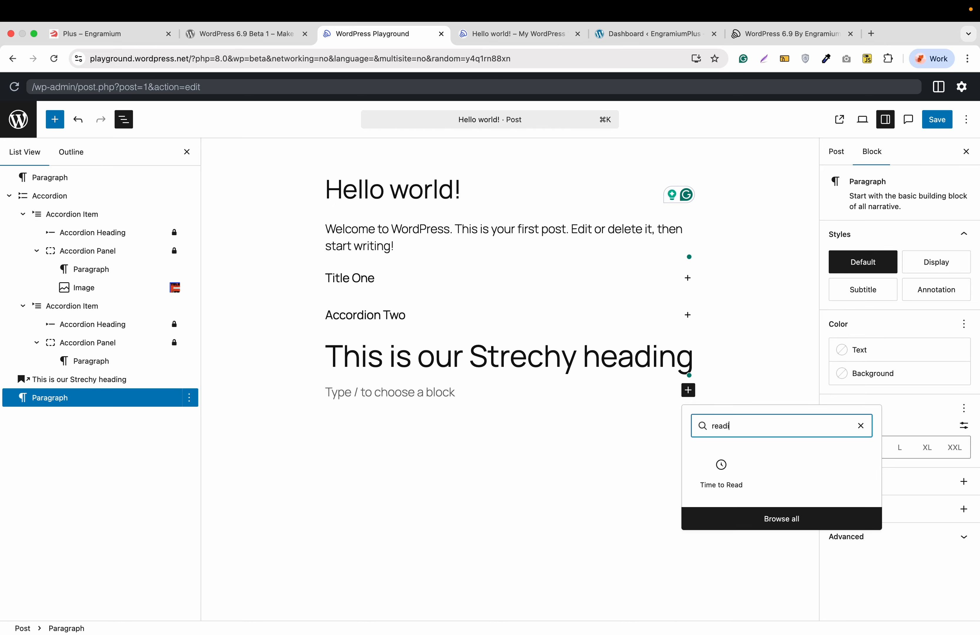
left_click(721, 465)
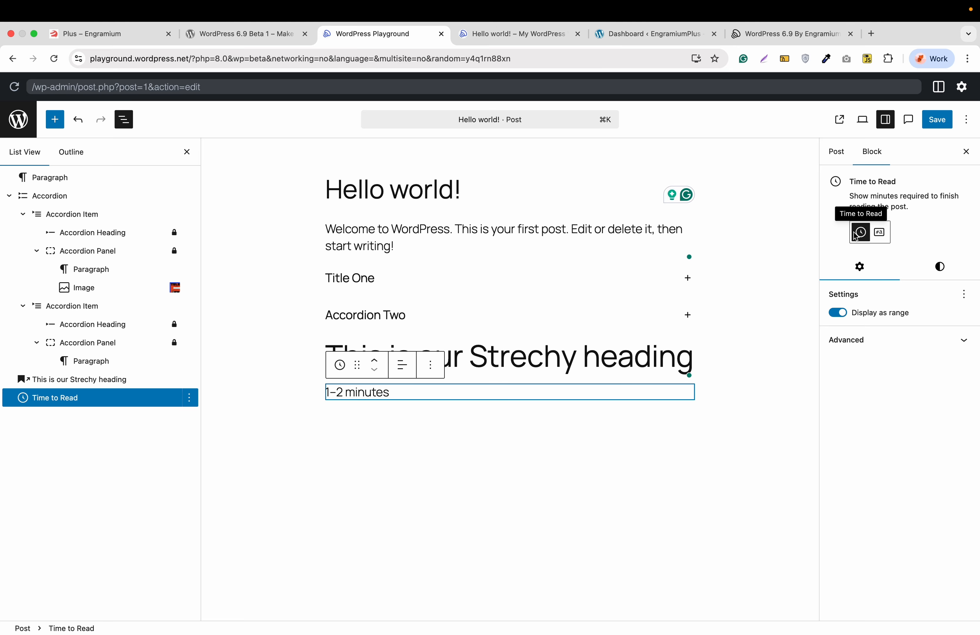
left_click(880, 233)
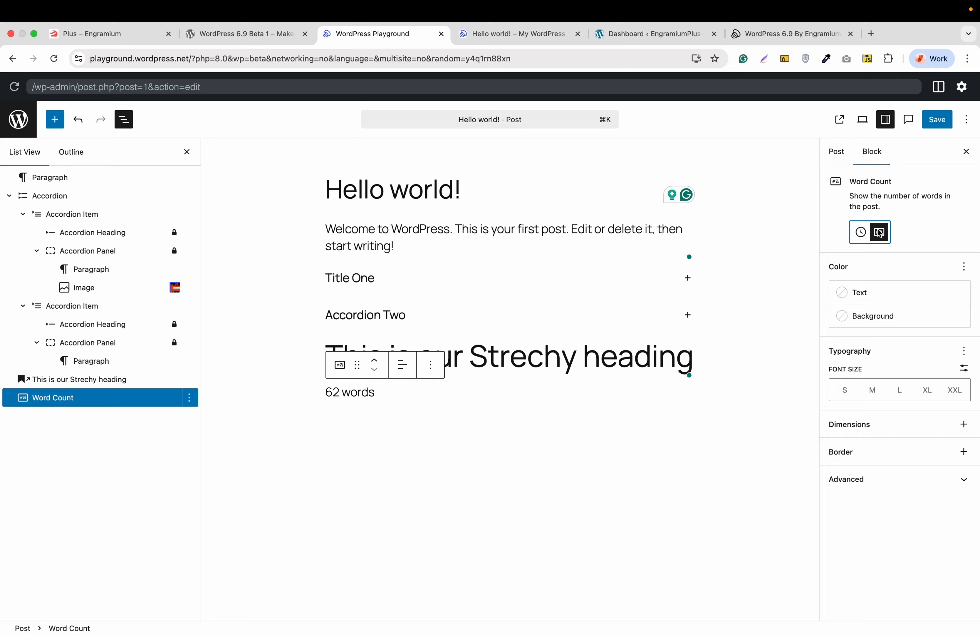
- Insert a Terms Query block below the Word Count block using the Name & Count variation
left_click(450, 398)
key("Return")
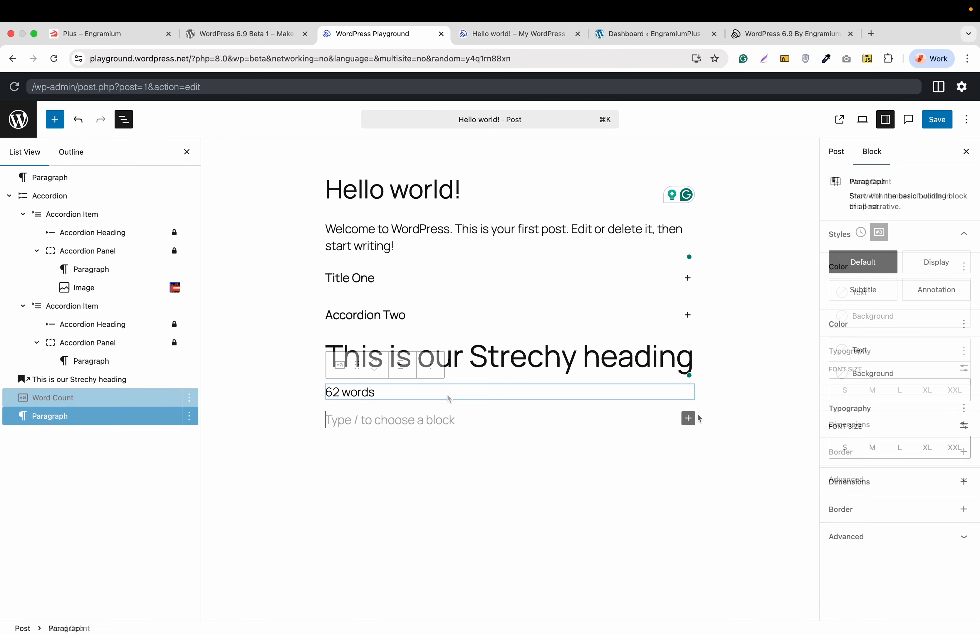
left_click(691, 420)
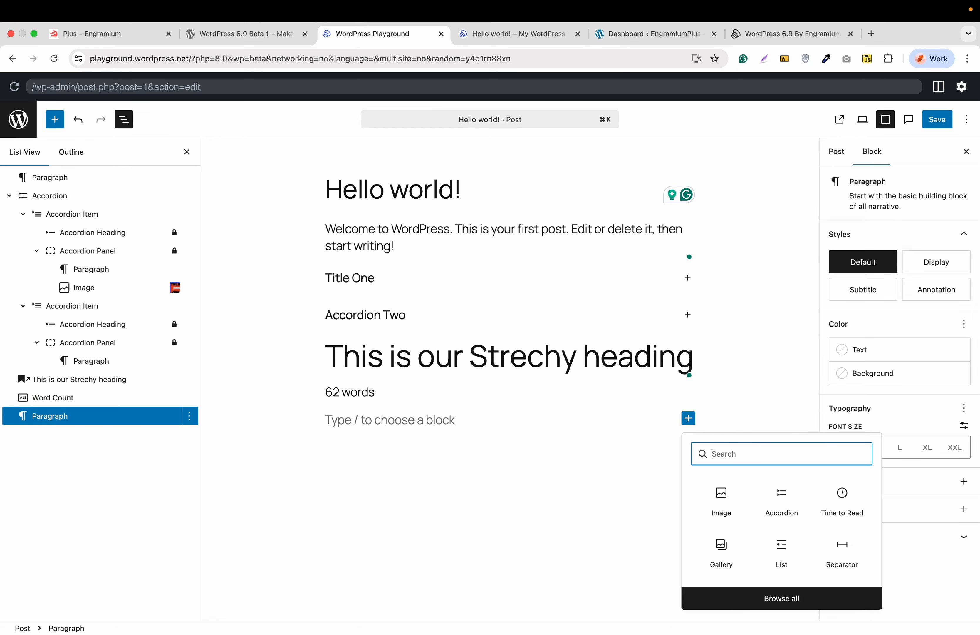
type("ter")
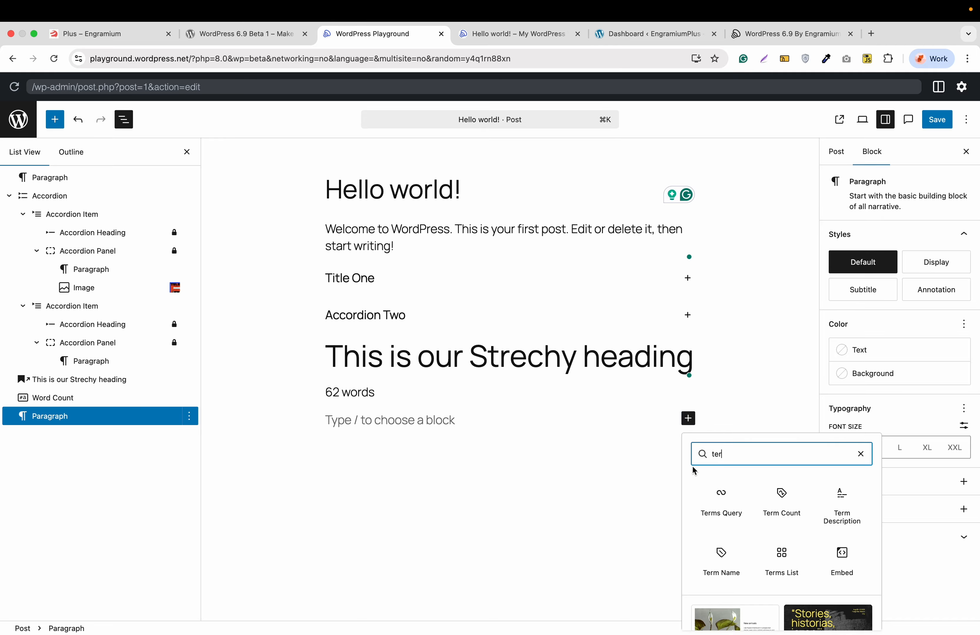
left_click(721, 495)
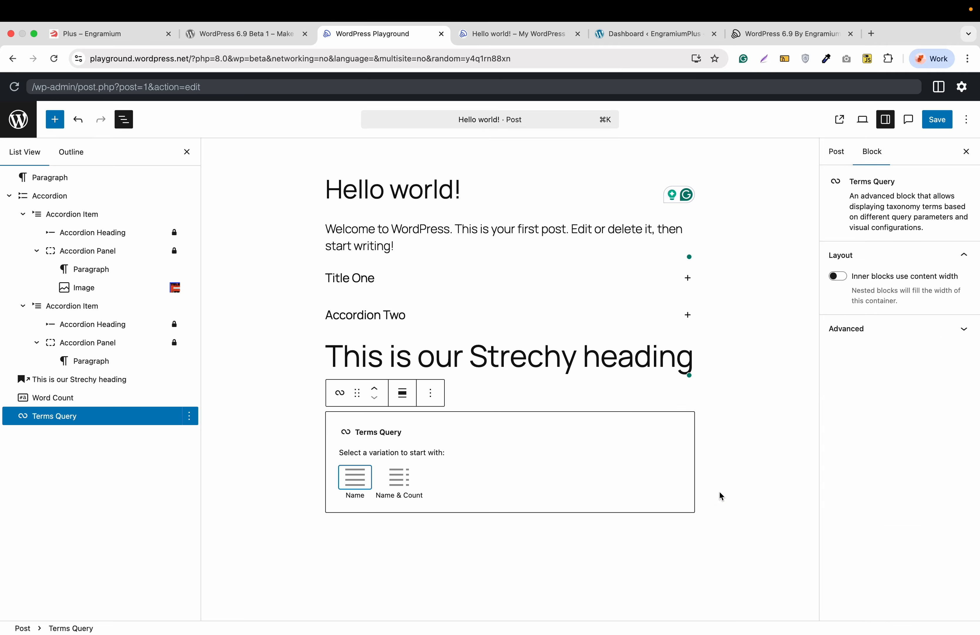
left_click(402, 481)
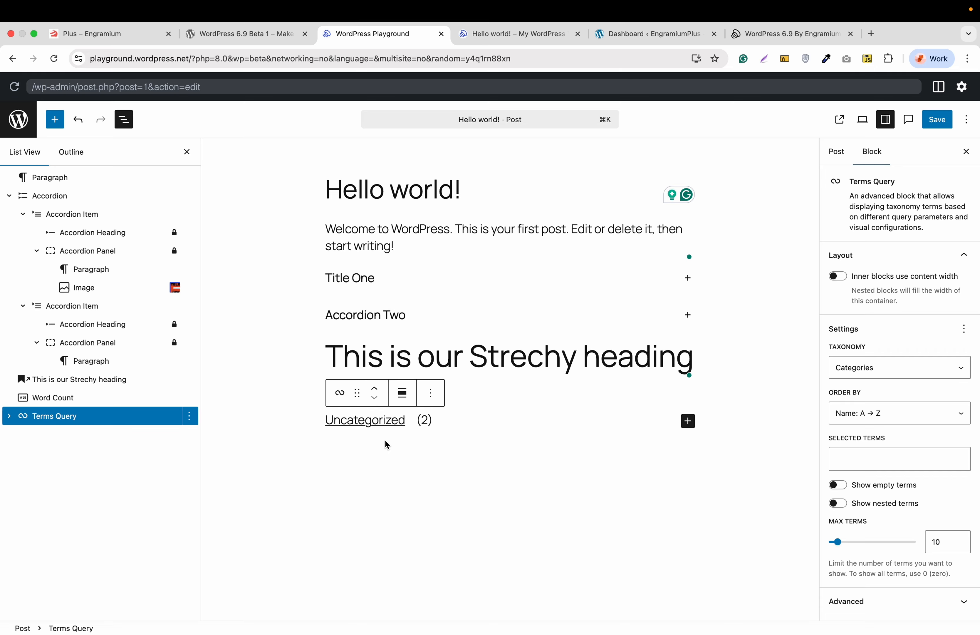
- Enable Show empty terms for the Terms Query block, set its taxonomy to Tags, and view the sort order options
left_click(838, 485)
scroll(471, 466, "down", 5)
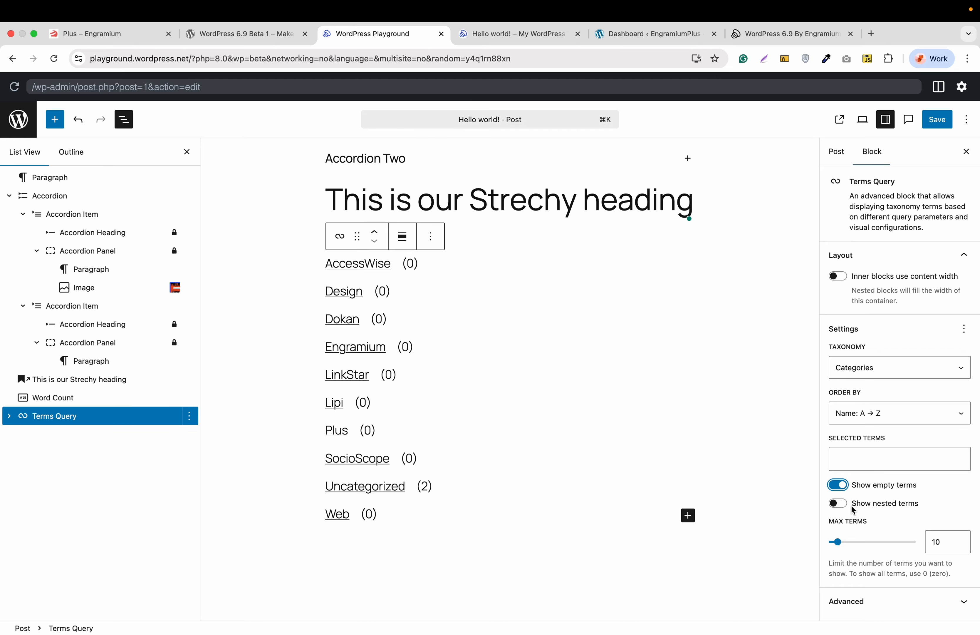
left_click(860, 371)
left_click(861, 381)
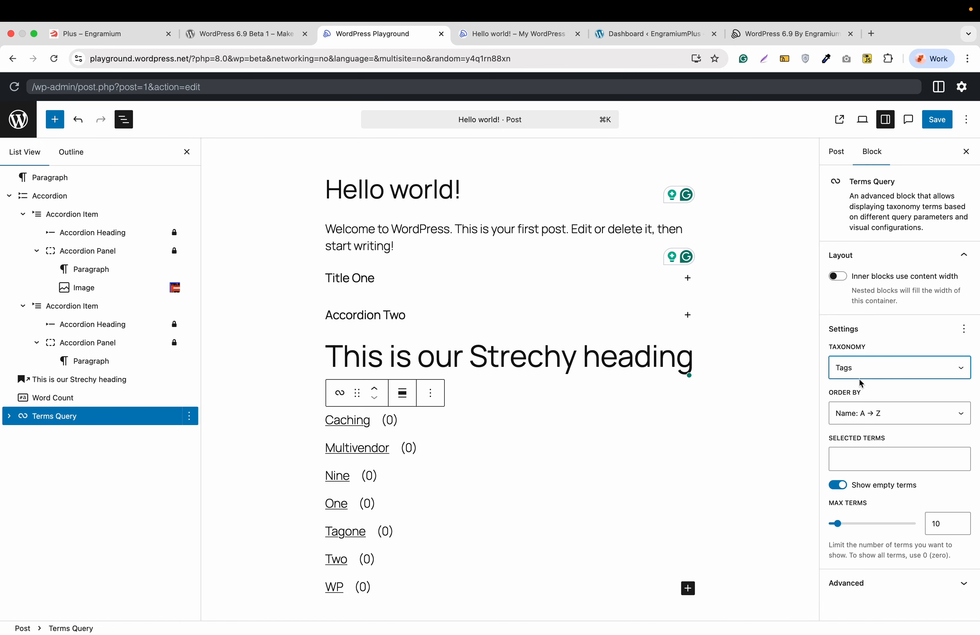
scroll(466, 460, "down", 2)
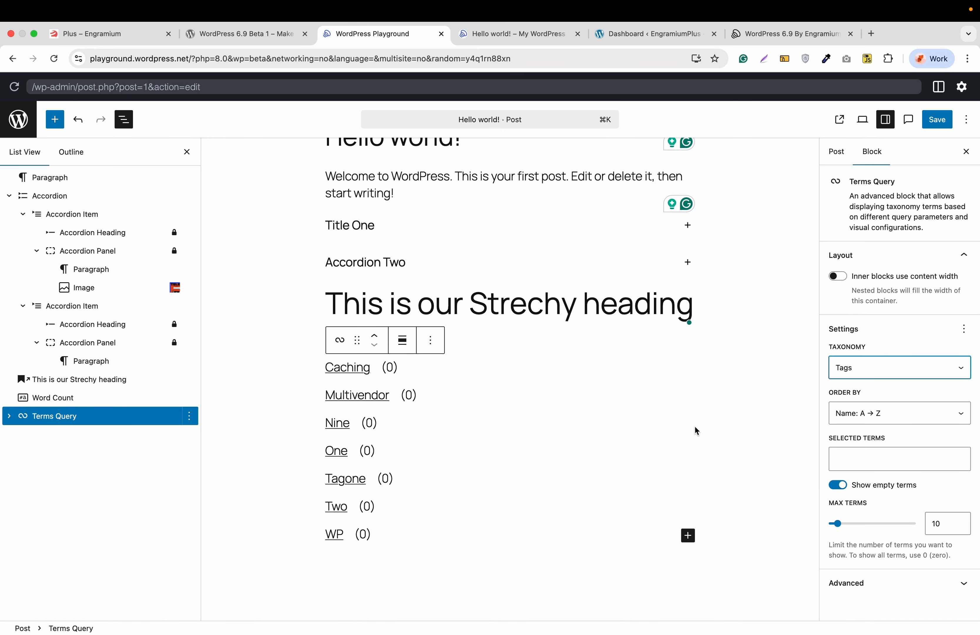
left_click(865, 423)
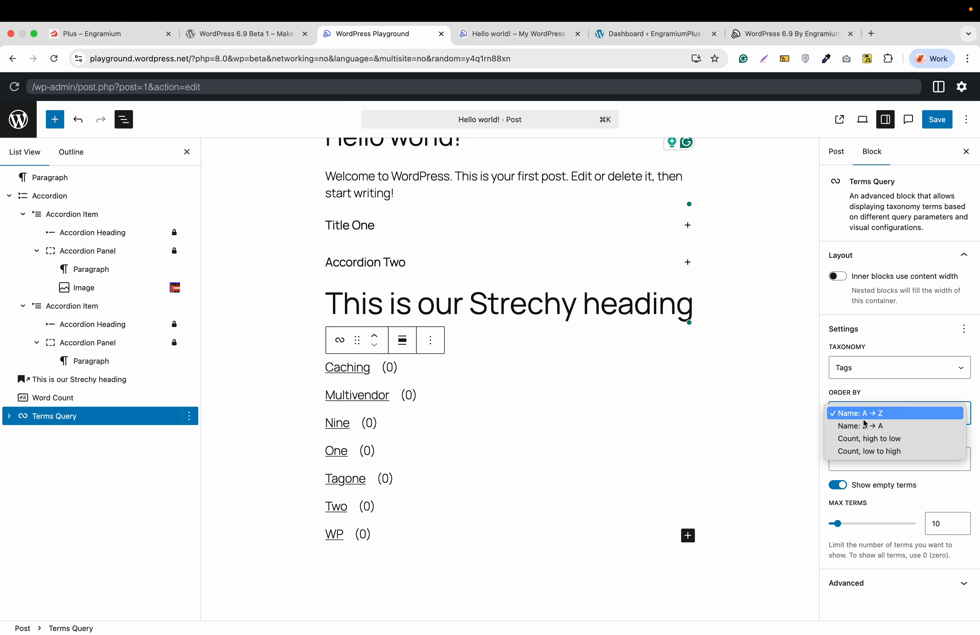
left_click(717, 428)
- Insert a Math block inside the Terms Query, below the tag list, with the formula 2+2=4
scroll(717, 428, "down", 5)
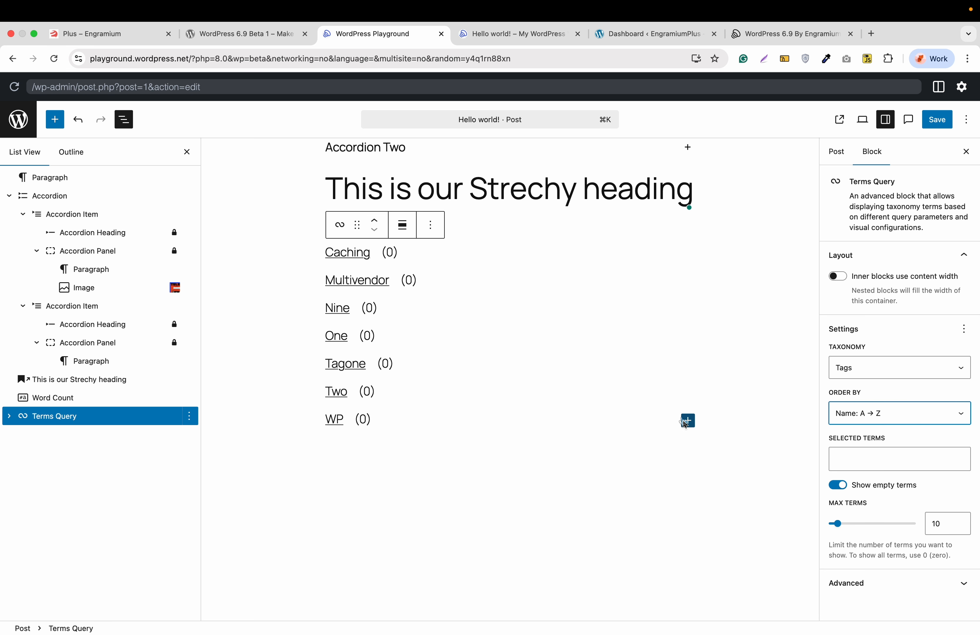
left_click(688, 421)
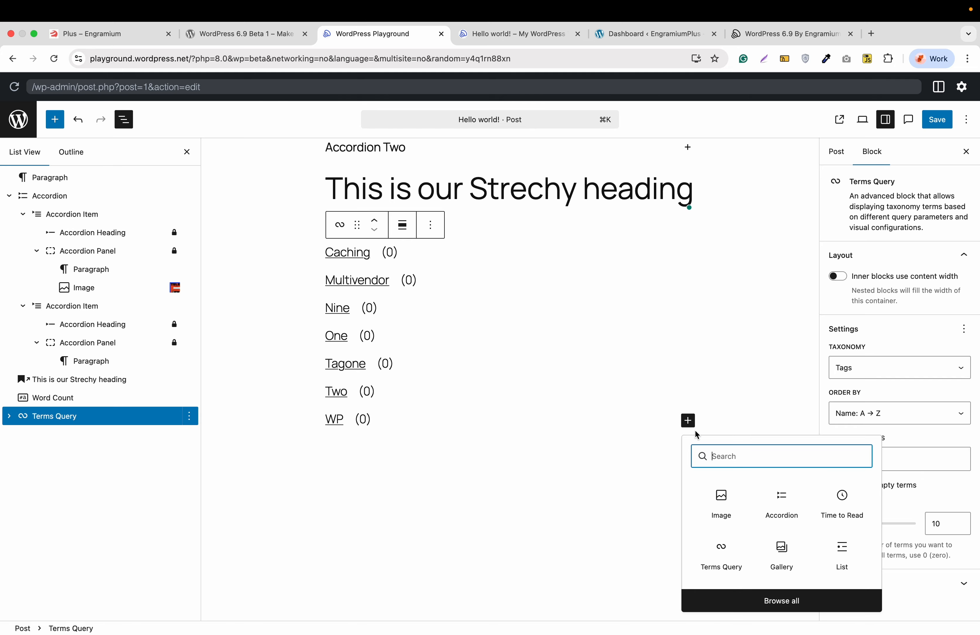
type("math")
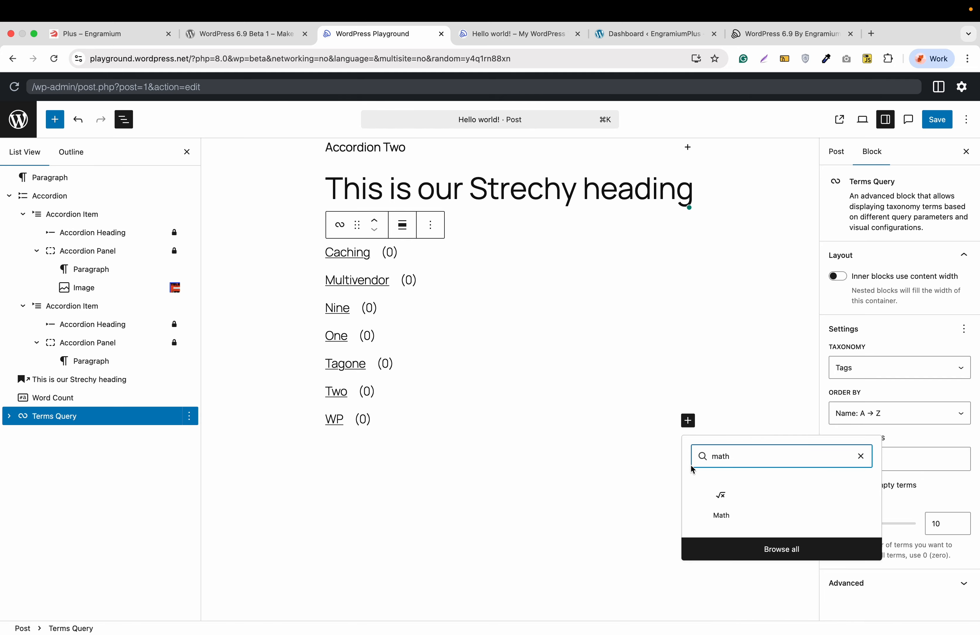
left_click(719, 498)
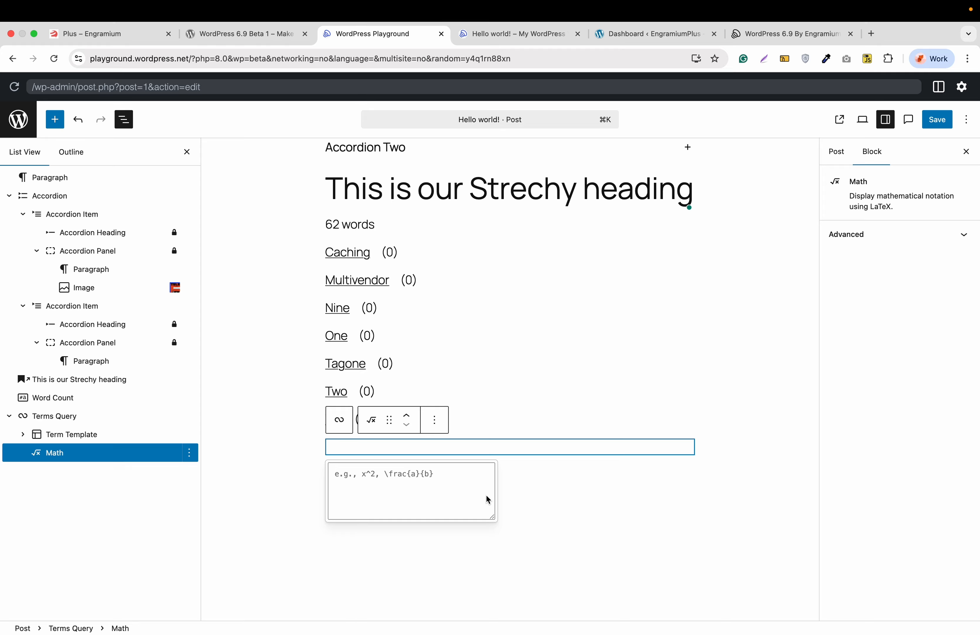
left_click(411, 485)
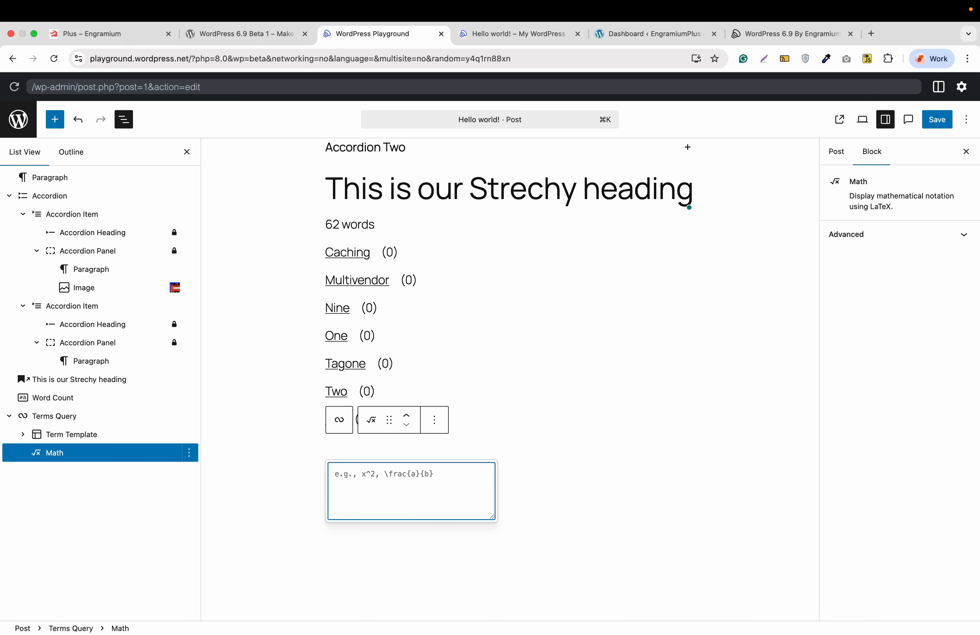
type("2+2")
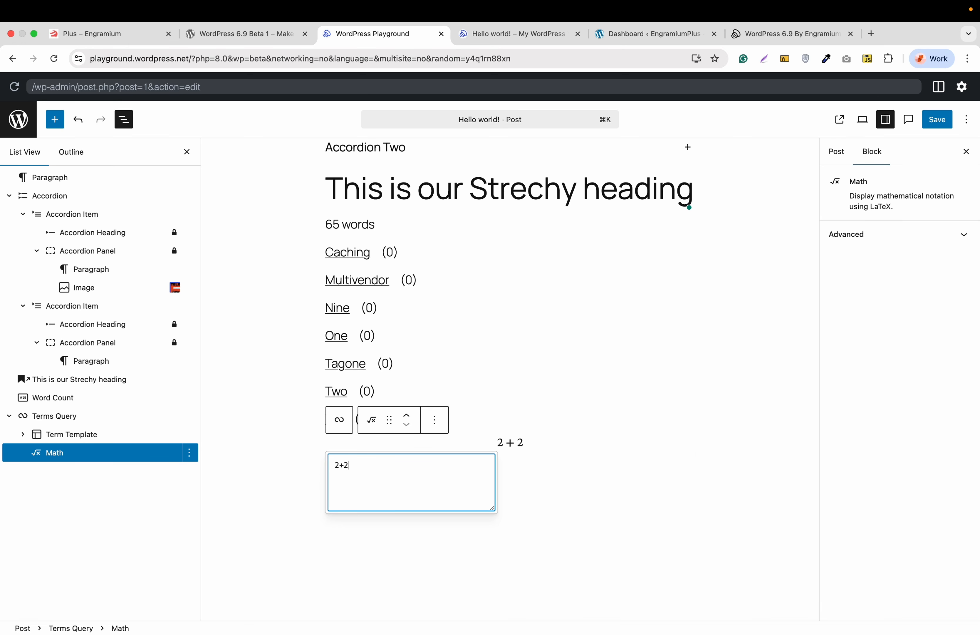
type("=4")
scroll(523, 487, "up", 4)
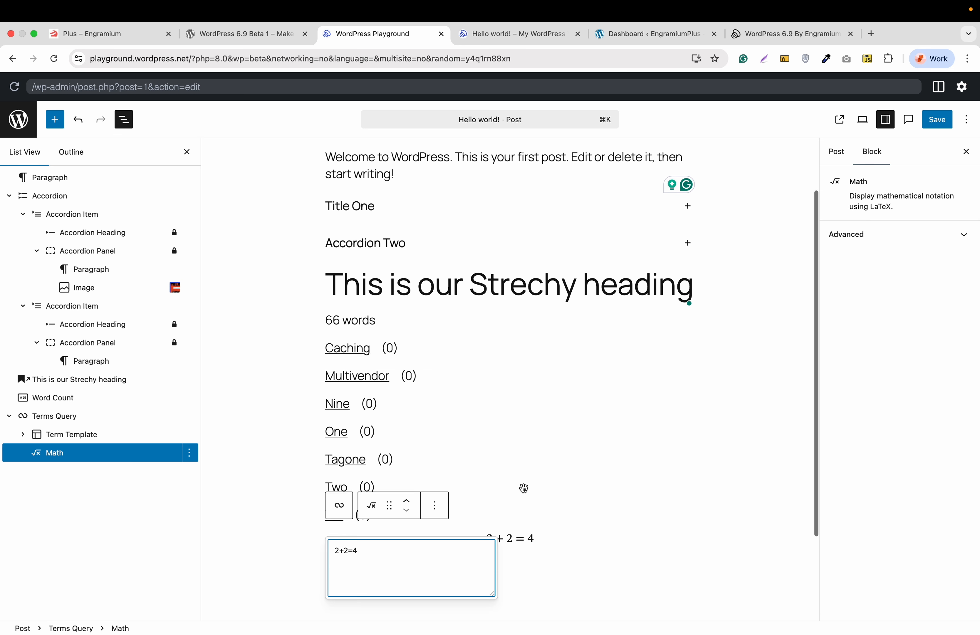
scroll(522, 486, "down", 5)
- Insert an Image block at the end of the post with php-7-4-engramium-engramium-plus.jpg from the media library and save the post
left_click(523, 479)
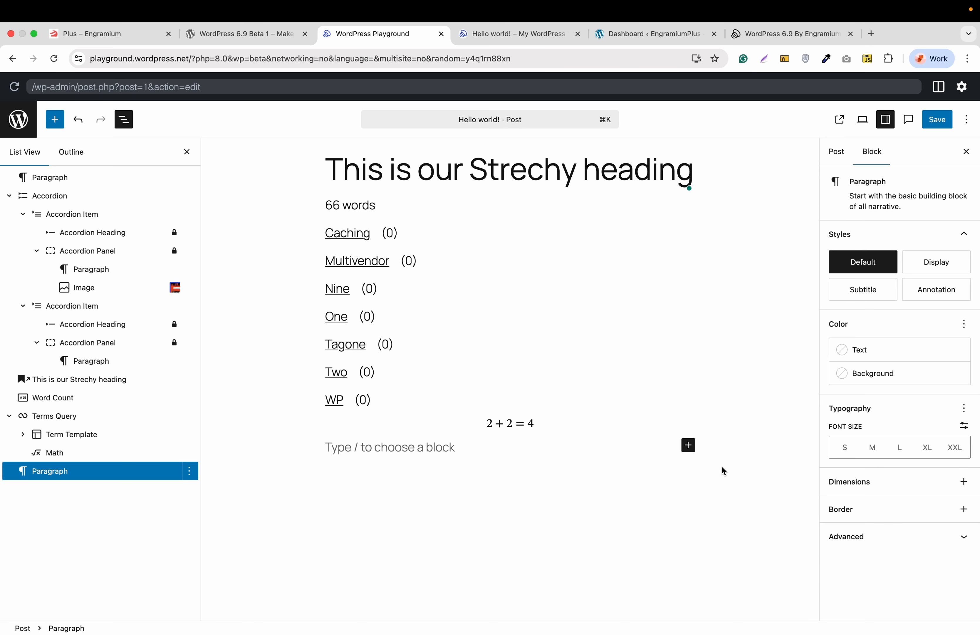
left_click(691, 452)
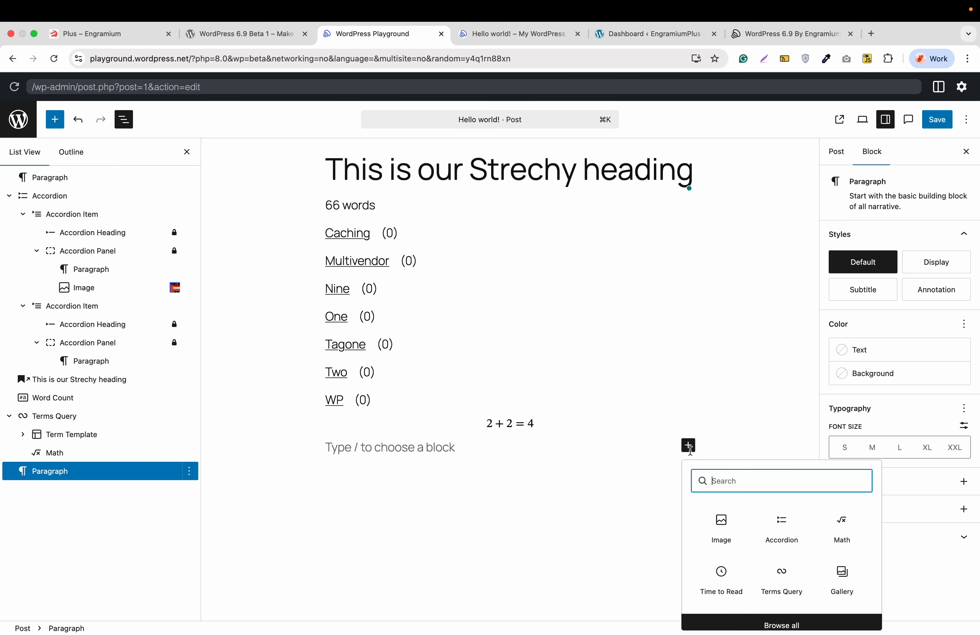
left_click(728, 541)
left_click(428, 511)
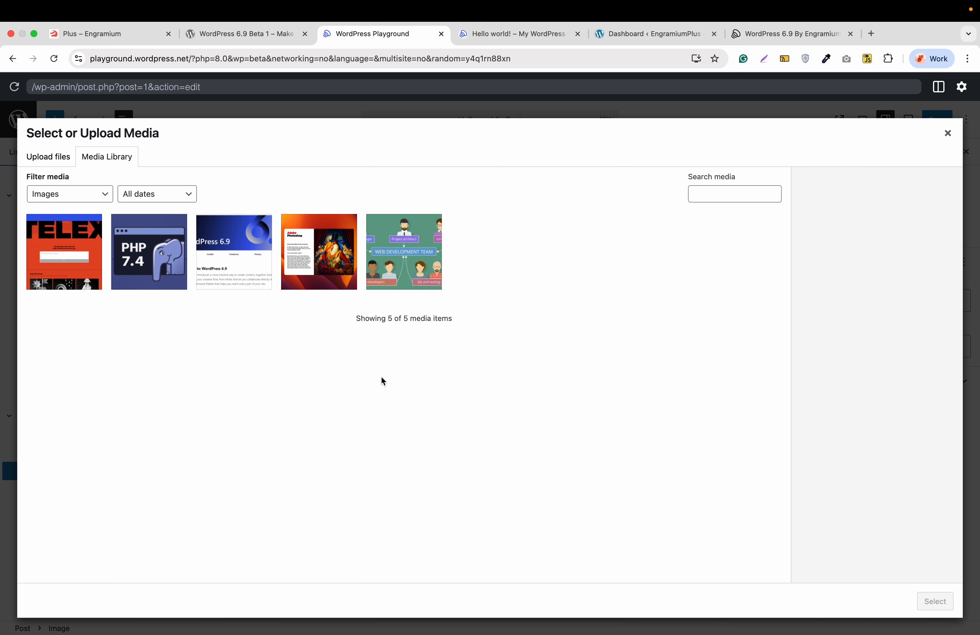
left_click(159, 278)
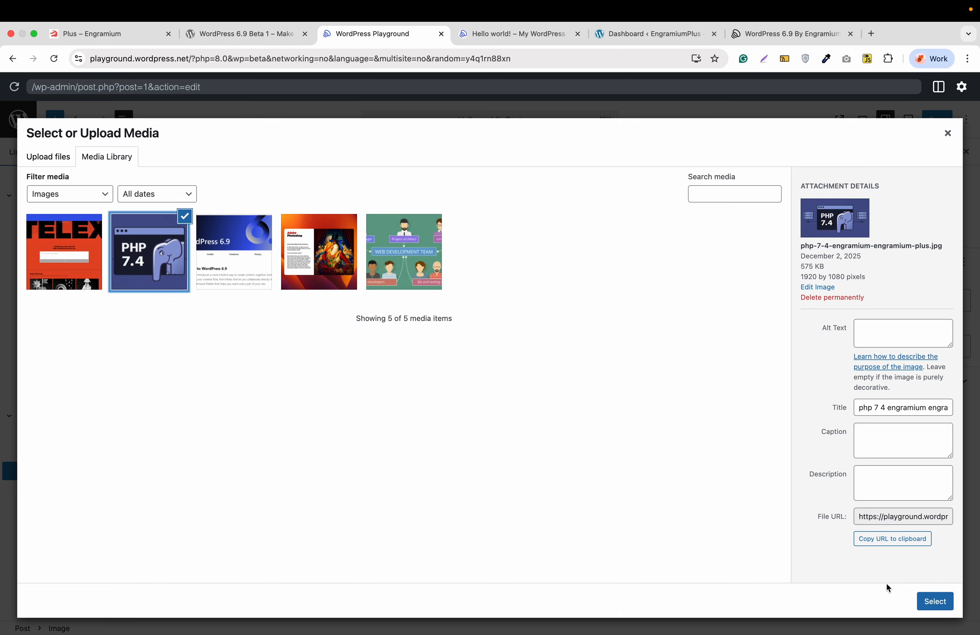
left_click(935, 600)
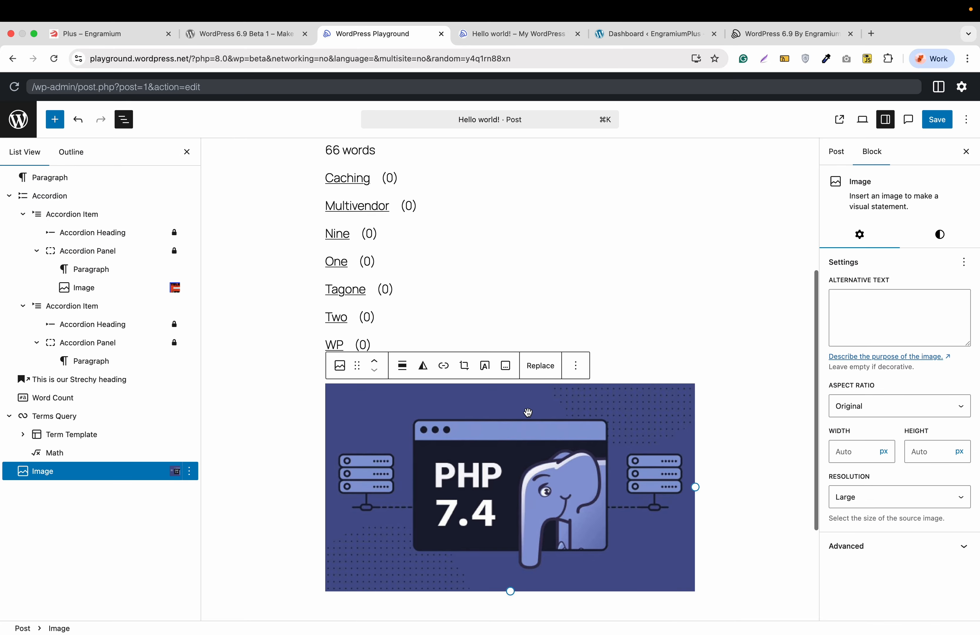
scroll(528, 412, "down", 4)
left_click(938, 121)
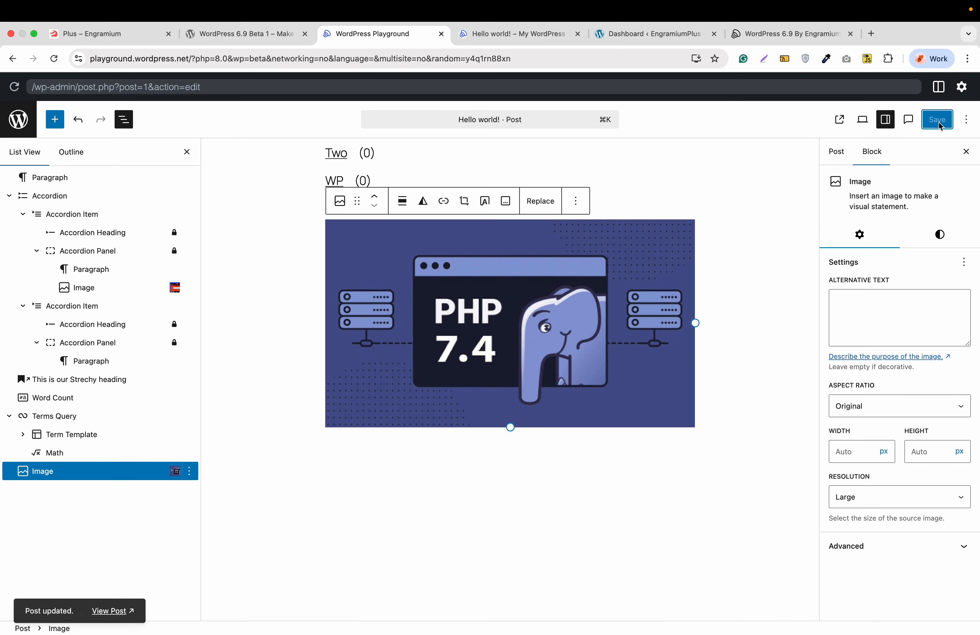
- Reload the published Hello world! post and review the terms list, formula and PHP 7.4 image
left_click(519, 36)
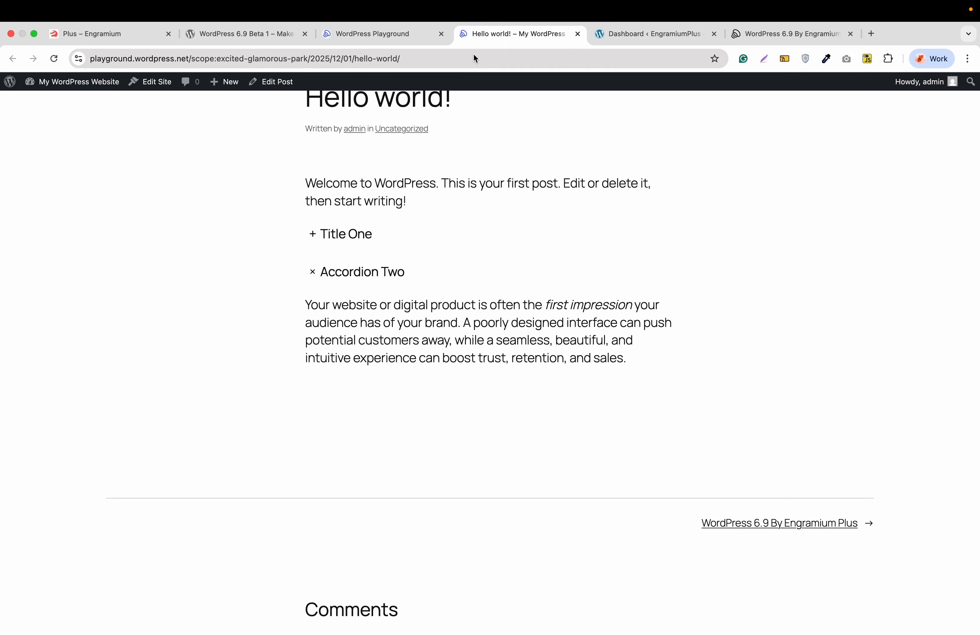
left_click(475, 59)
key("Return")
scroll(433, 435, "down", 15)
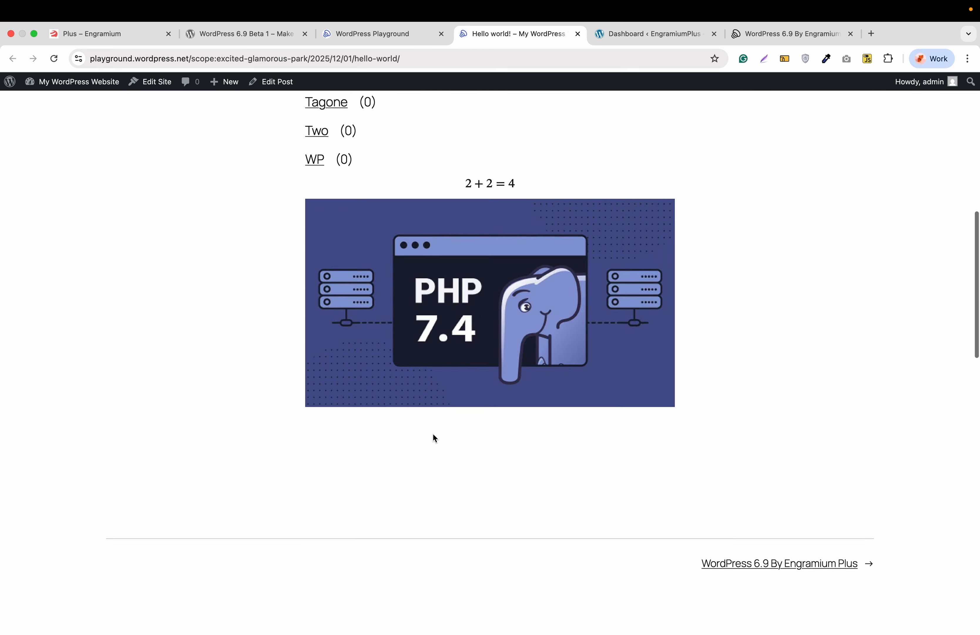
scroll(433, 435, "up", 6)
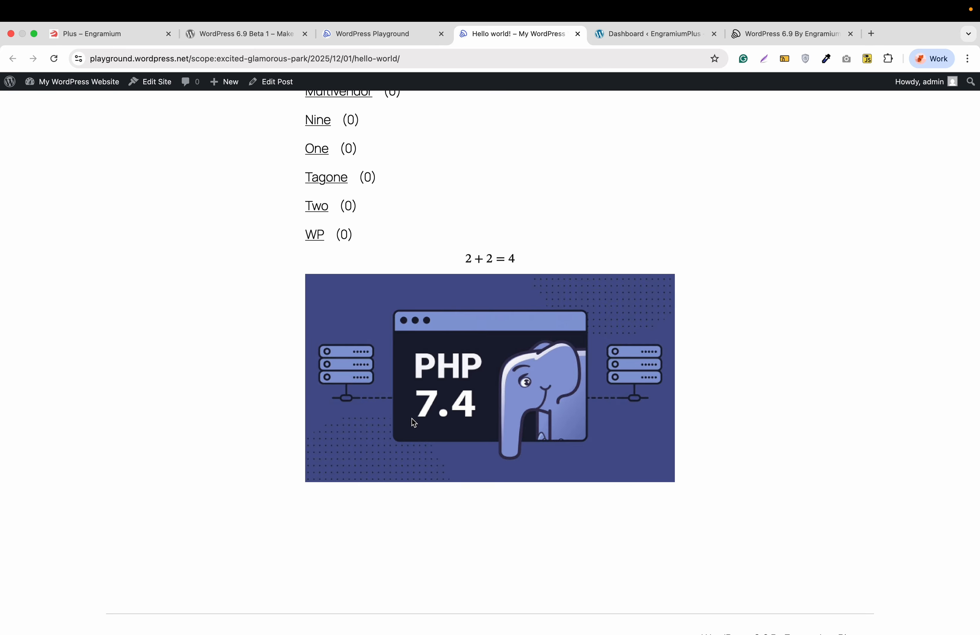
- Hide the PHP 7.4 image block in the editor, save the post, and reload the published page to check it
left_click(383, 35)
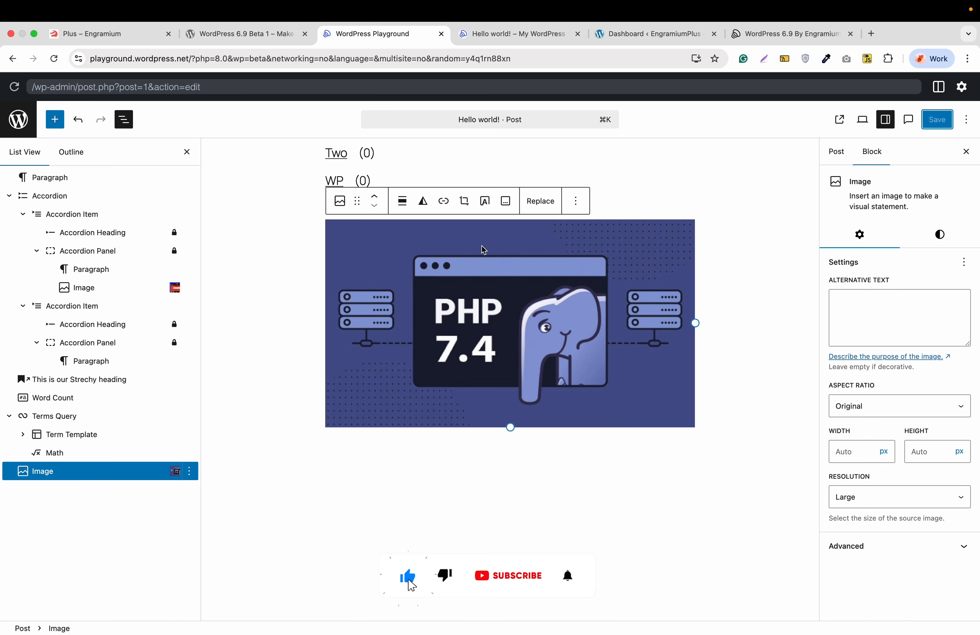
left_click(580, 205)
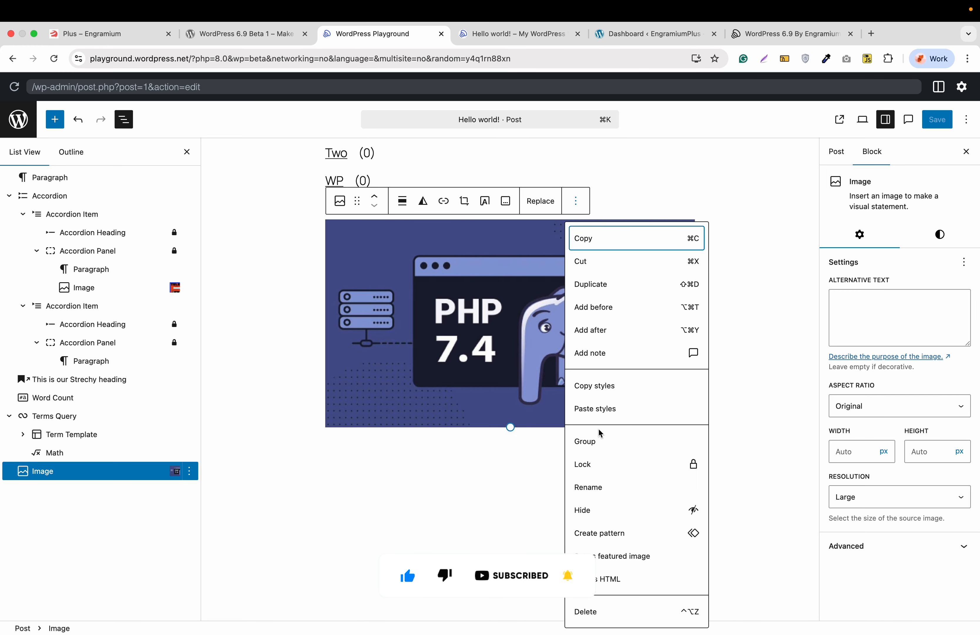
left_click(694, 510)
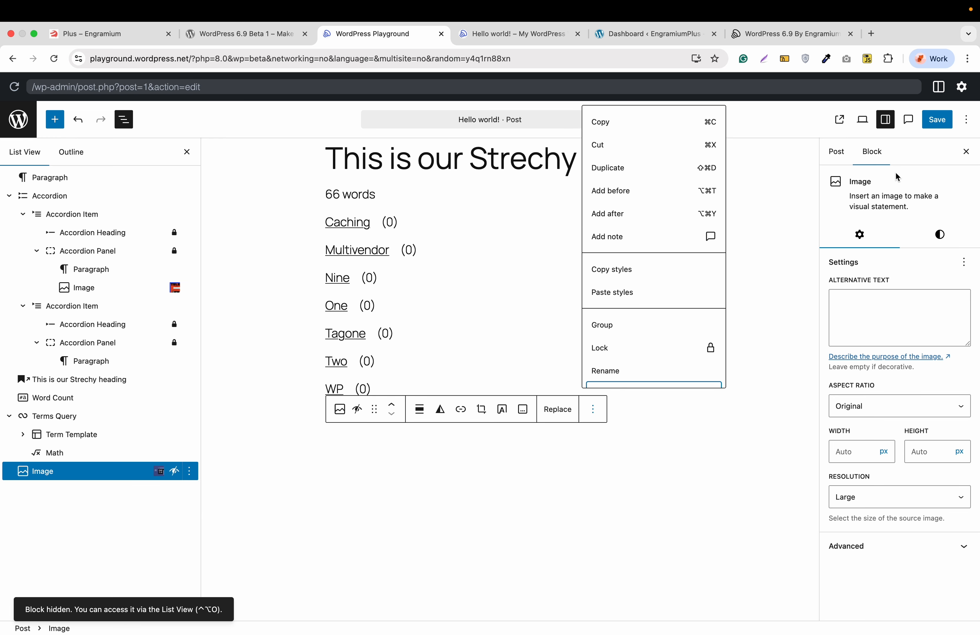
left_click(938, 123)
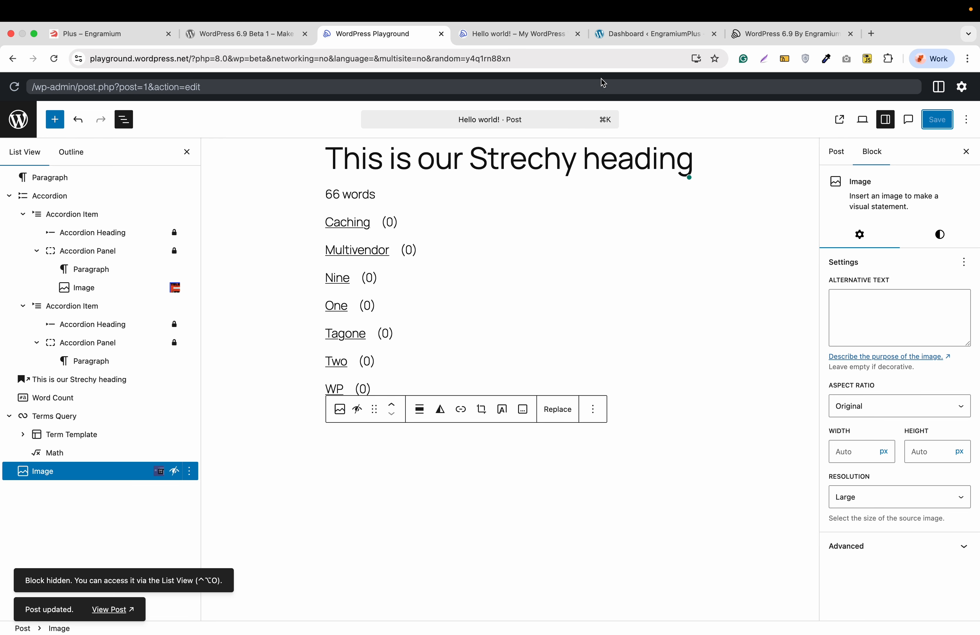
left_click(543, 35)
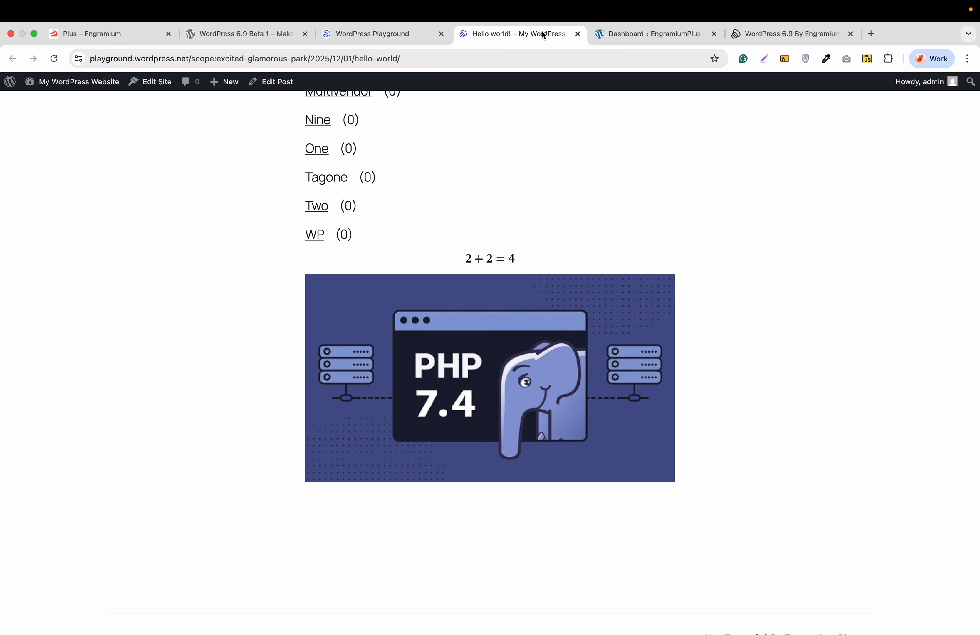
left_click(56, 57)
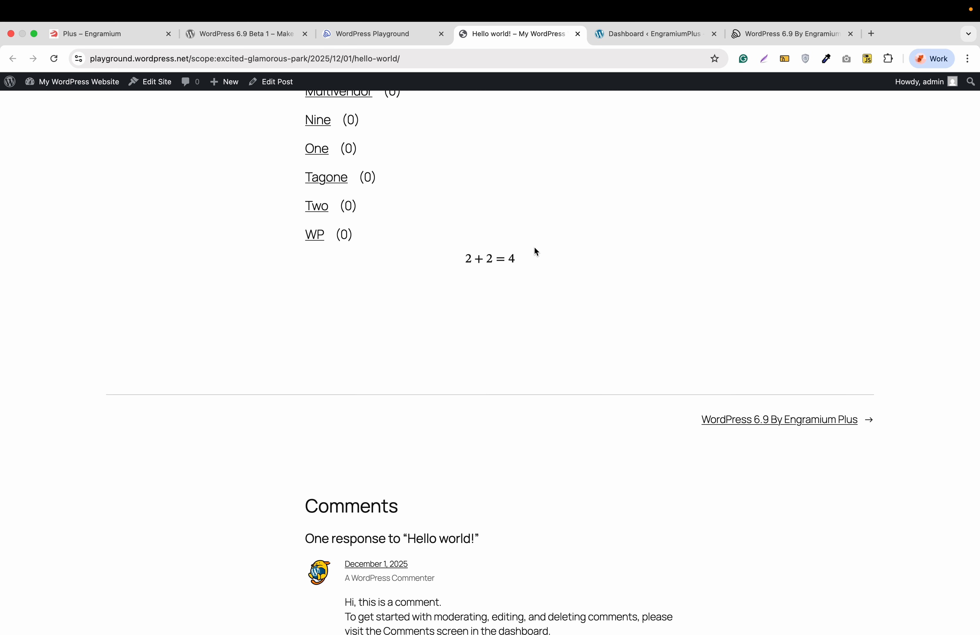
- Show the hidden PHP 7.4 image block again, save the post, and check the image on the published page
left_click(399, 43)
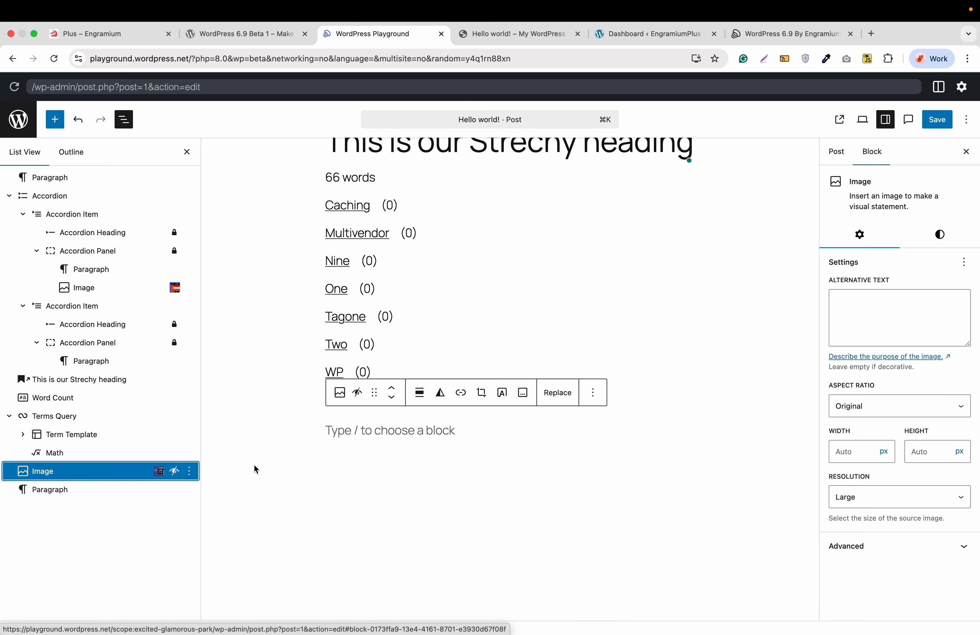
left_click(192, 472)
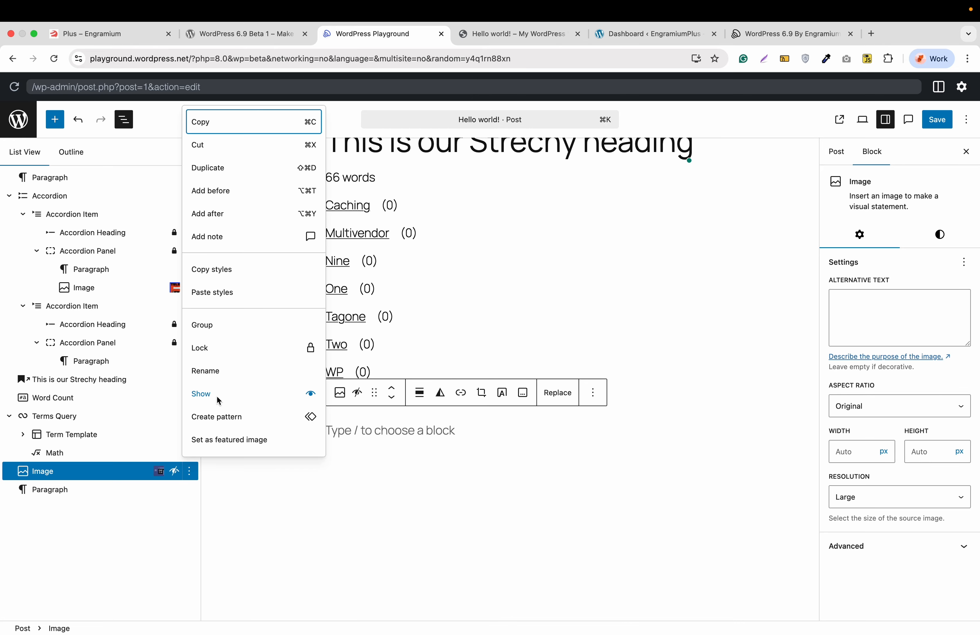
left_click(313, 398)
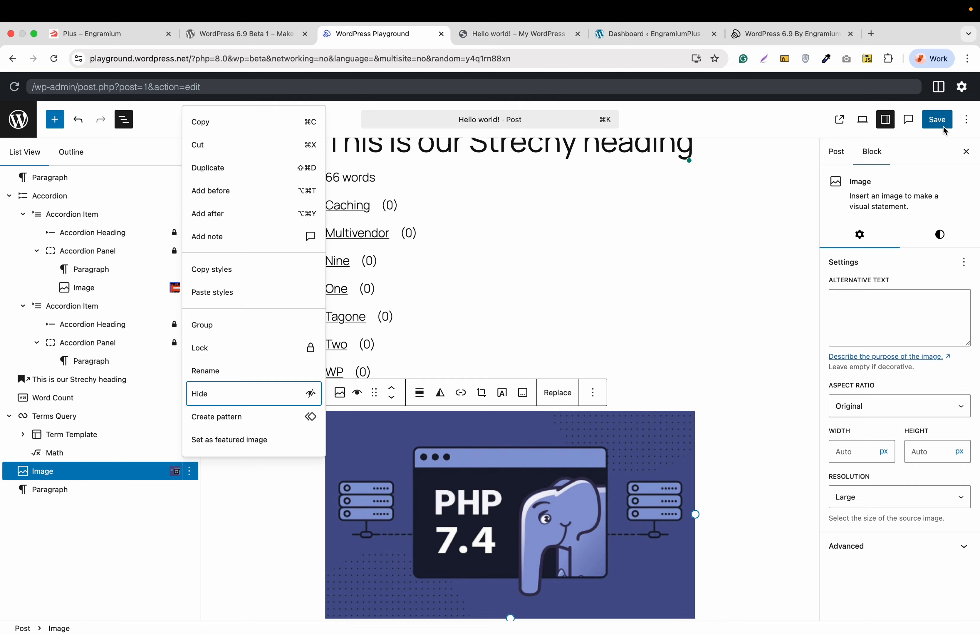
left_click(513, 34)
scroll(483, 309, "down", 10)
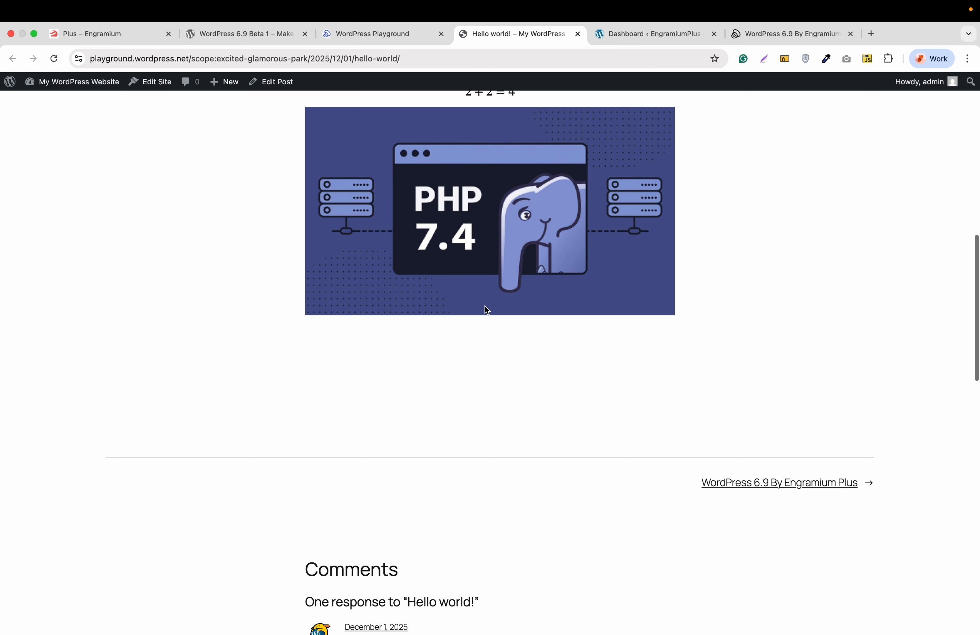
- Look over the PHP 7.4 image on the published page and in the Hello world! post editor
scroll(566, 240, "up", 1)
scroll(566, 240, "up", 1)
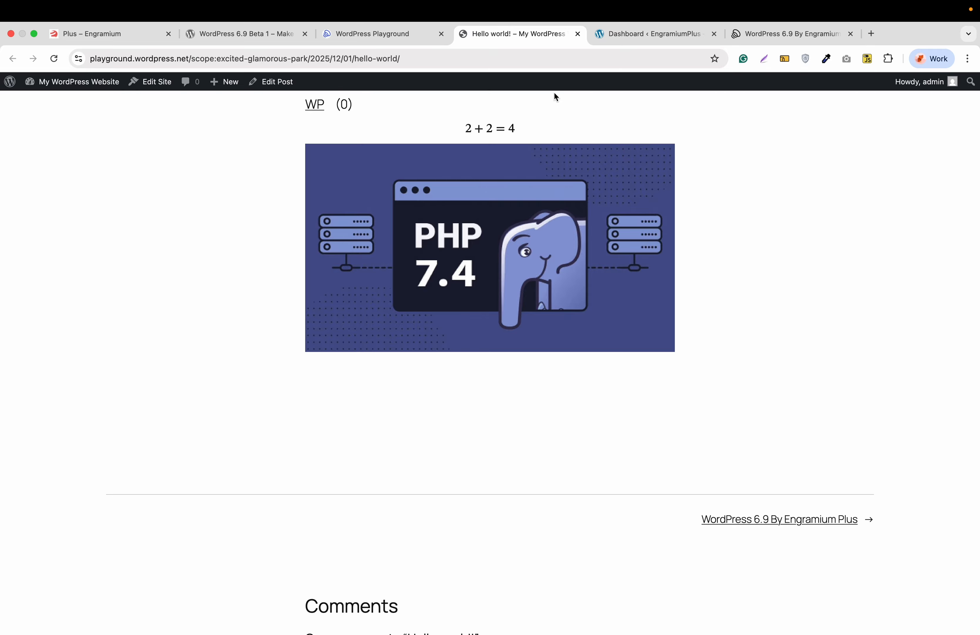
left_click(388, 35)
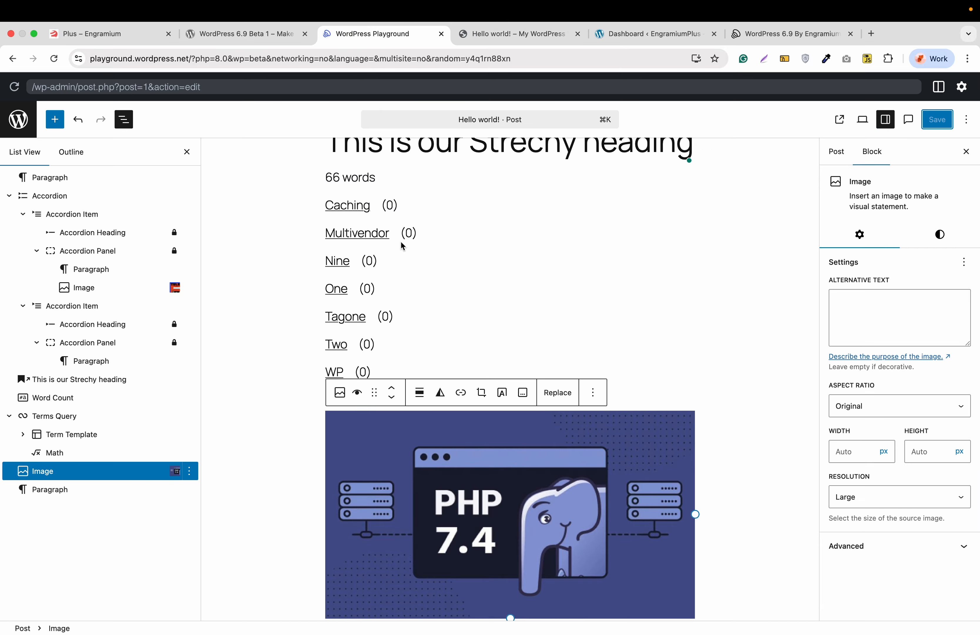
scroll(401, 242, "down", 5)
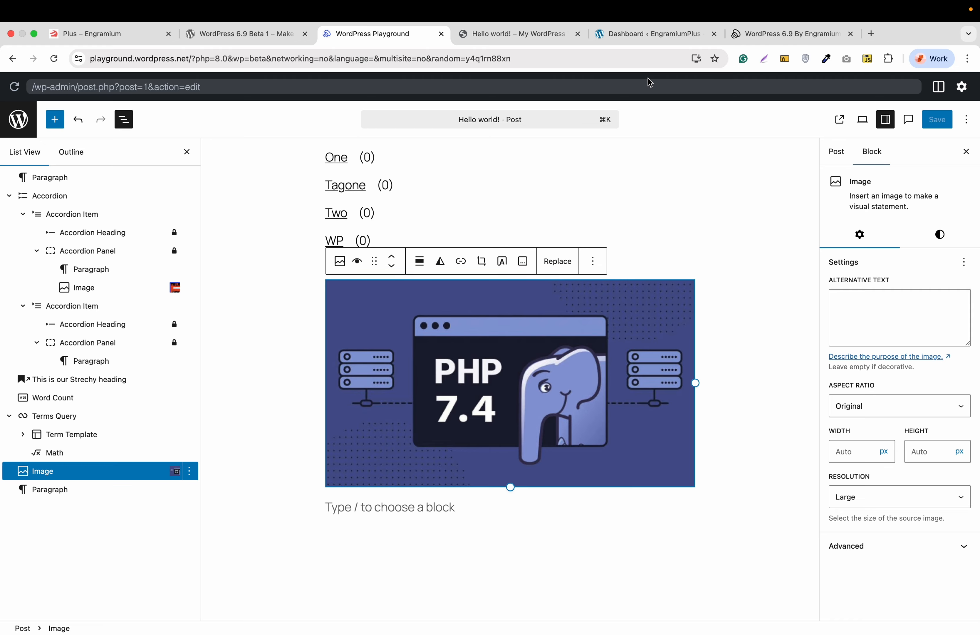
- Switch to the local EngramiumPlus site and open the WordPress 6.9 By Engramium Plus post for editing
left_click(647, 36)
scroll(529, 229, "down", 1)
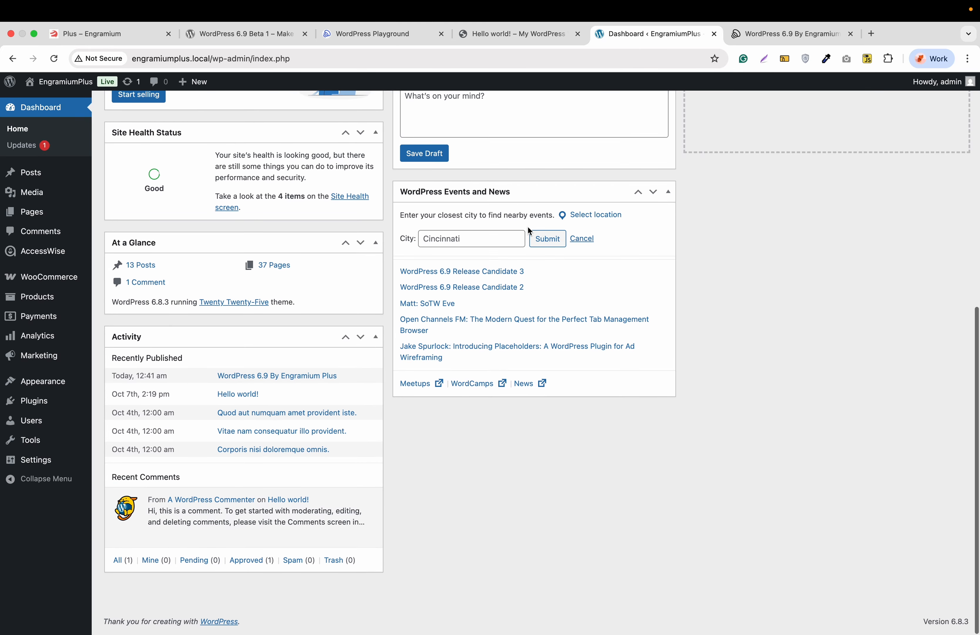
scroll(530, 231, "up", 10)
mouse_move(85, 172)
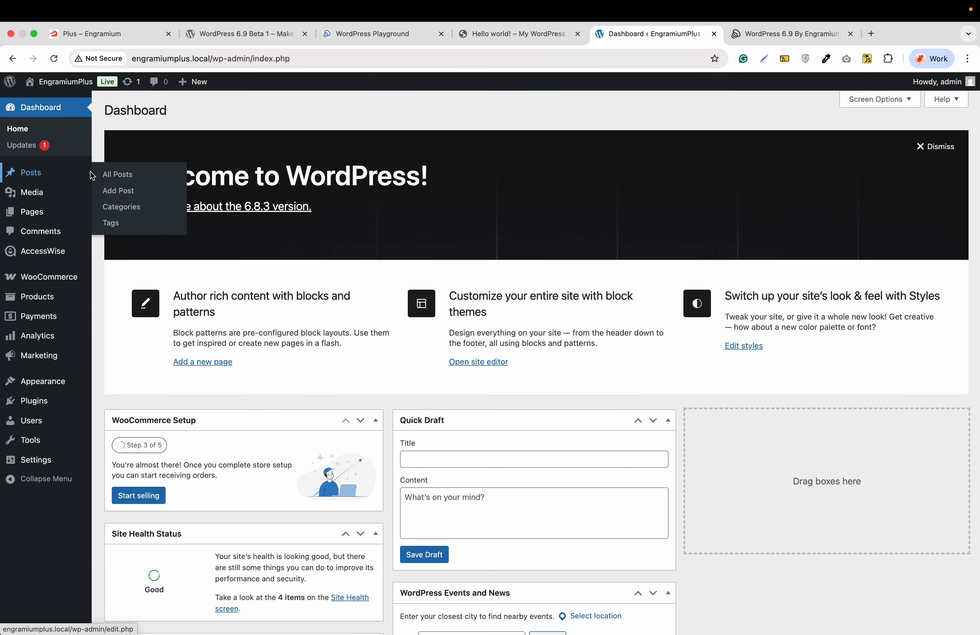
left_click(118, 177)
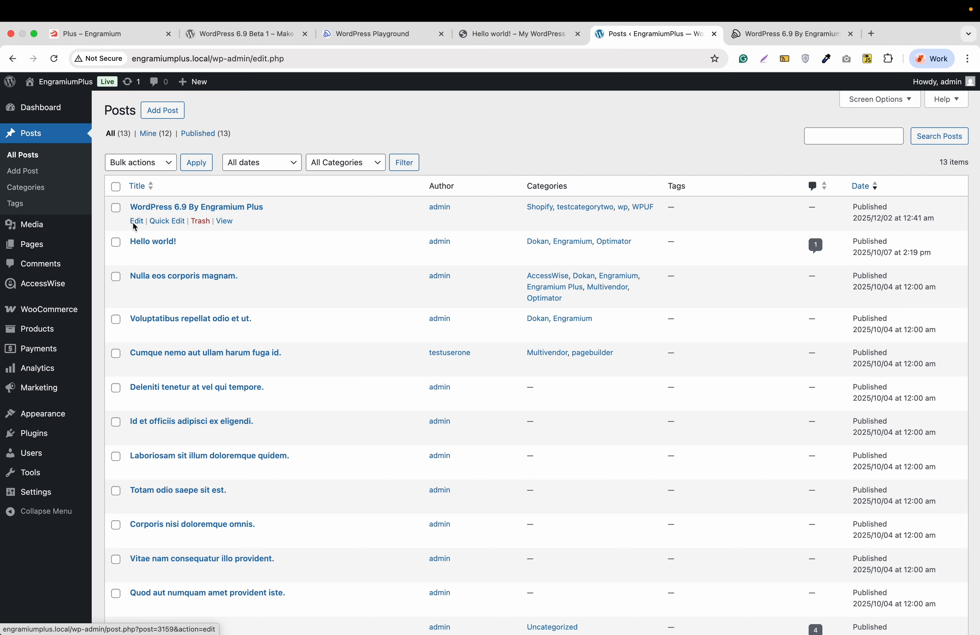
left_click(135, 225)
- Move the Web Development Team image above the paragraph starting "At Engramium Plus, we believe design and development"
scroll(236, 335, "down", 10)
scroll(238, 338, "up", 3)
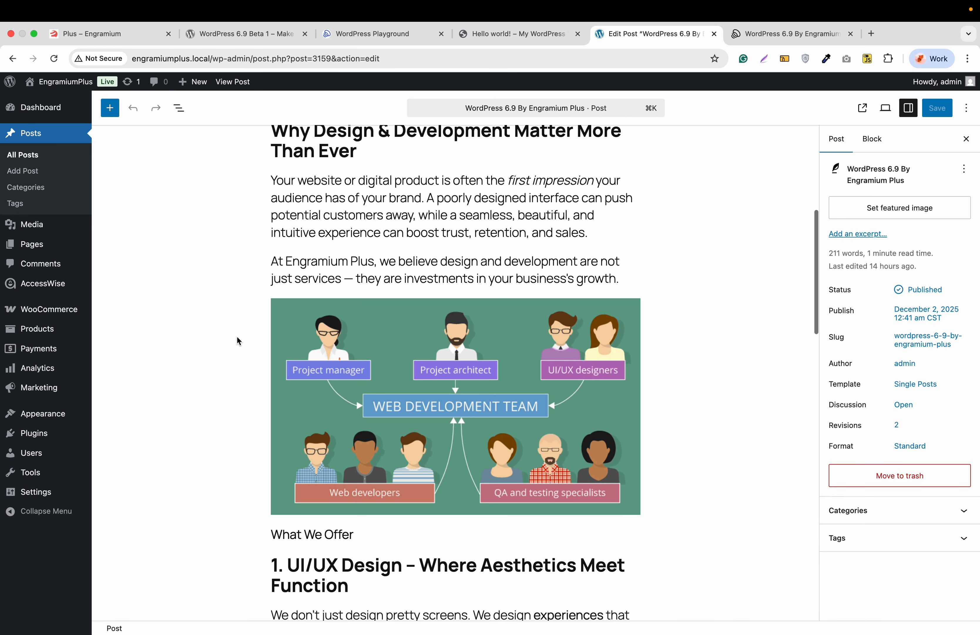
left_click(312, 369)
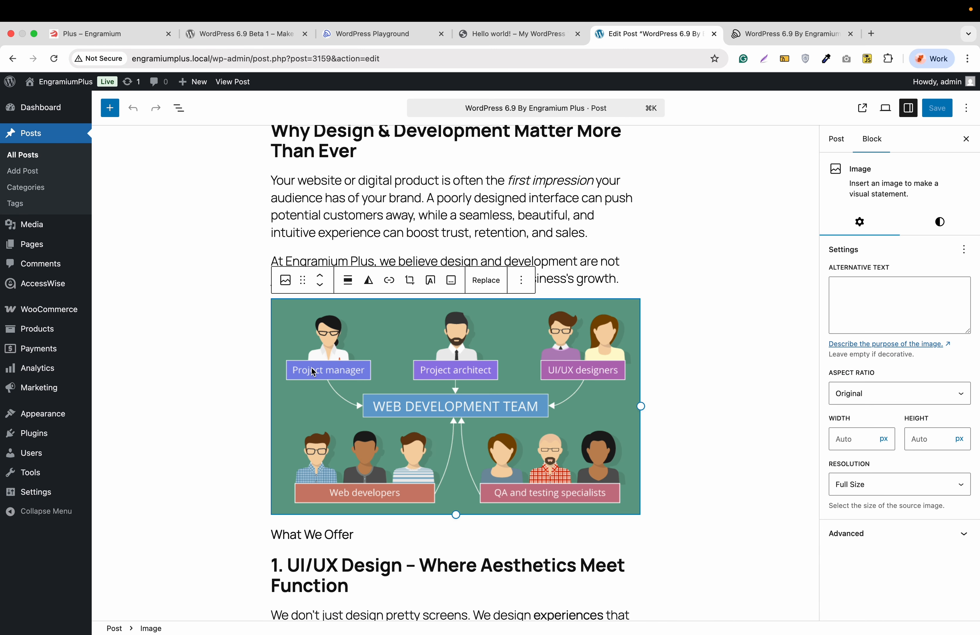
left_click_drag(313, 372, 355, 223)
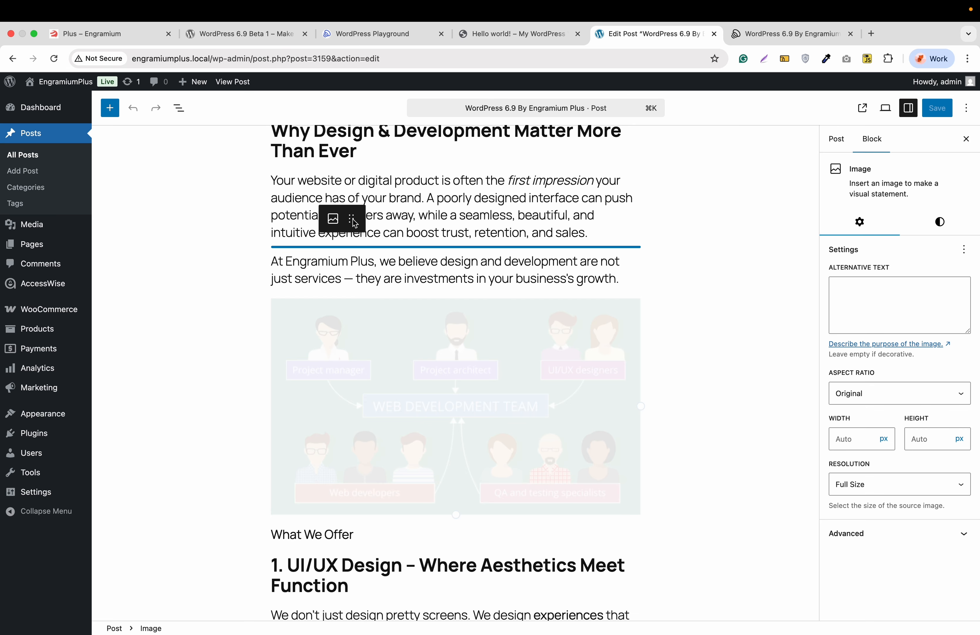
left_click_drag(355, 223, 355, 223)
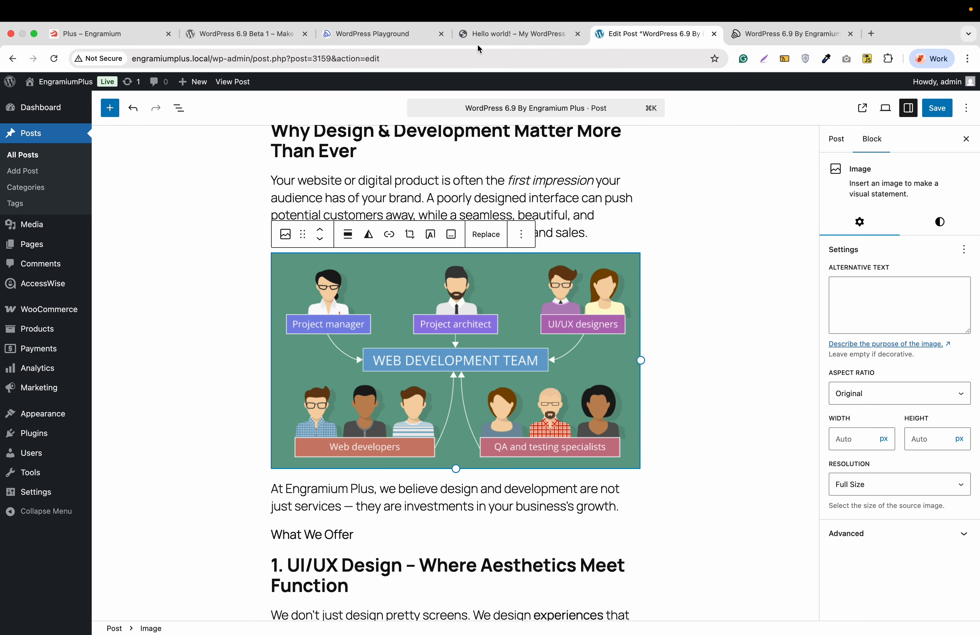
- Return to the Playground Hello world! post and move the PHP 7.4 image into Terms Query, above the Math block
left_click(483, 38)
left_click(393, 35)
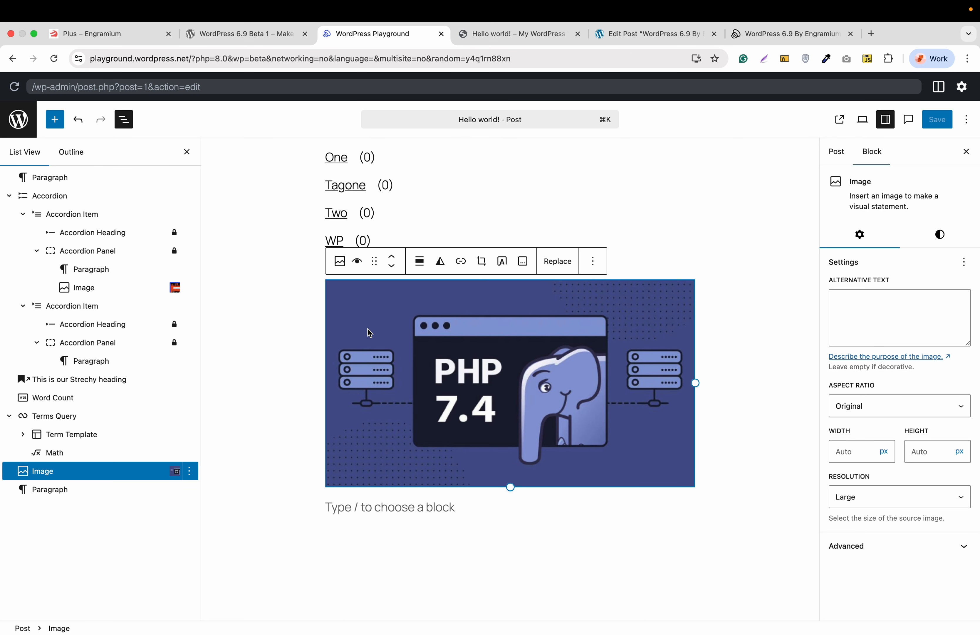
left_click_drag(367, 324, 392, 211)
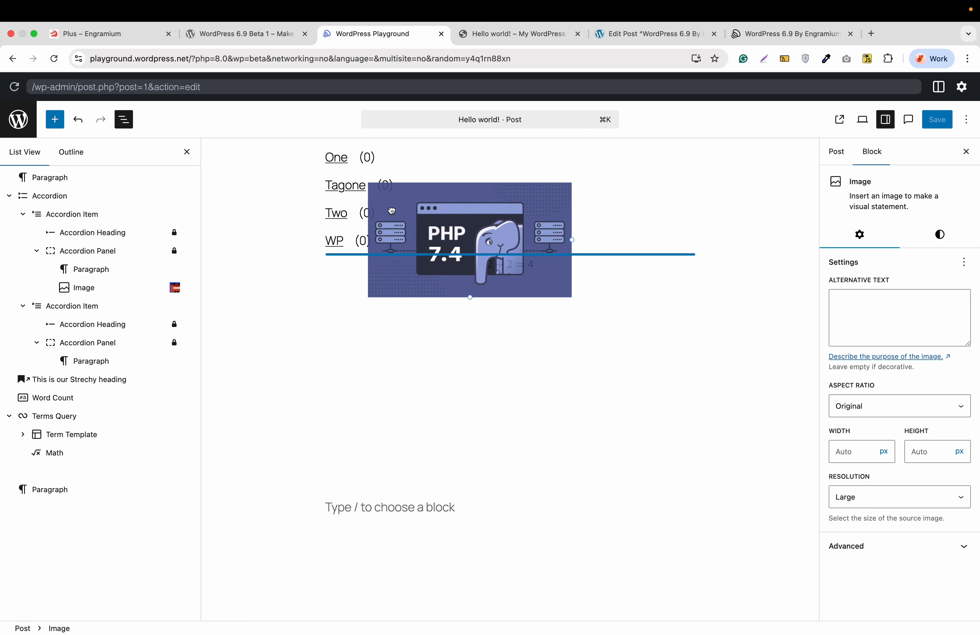
left_click_drag(392, 211, 391, 210)
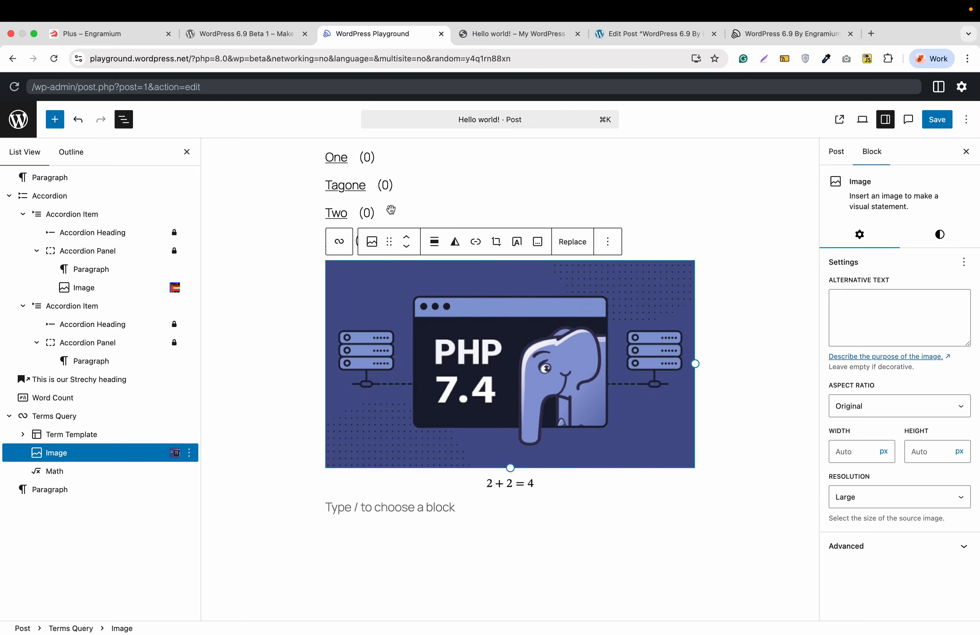
- Add an empty block after the PHP 7.4 image with the command palette's Add after command
scroll(494, 329, "down", 2)
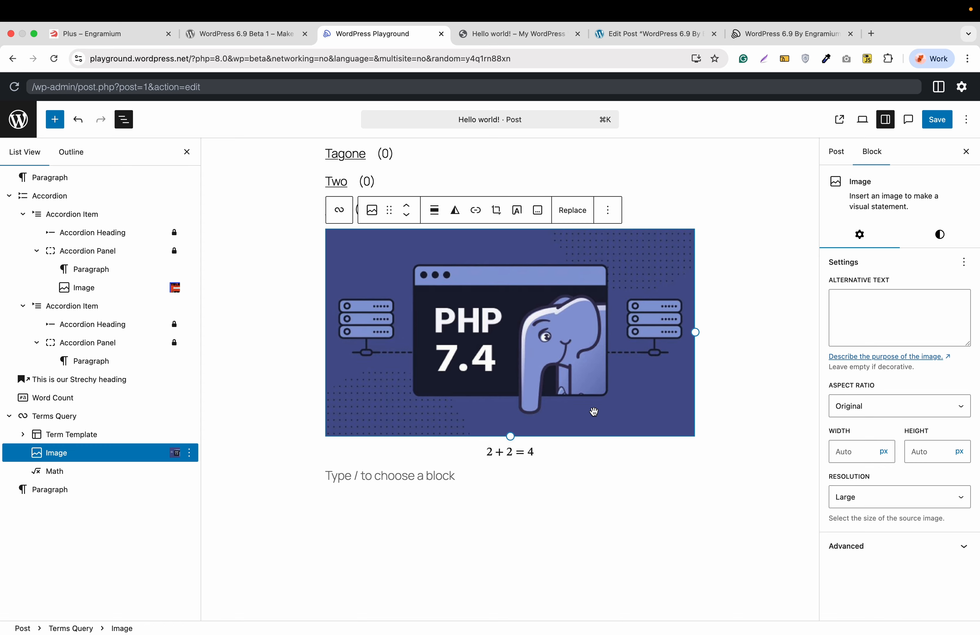
key("super+k")
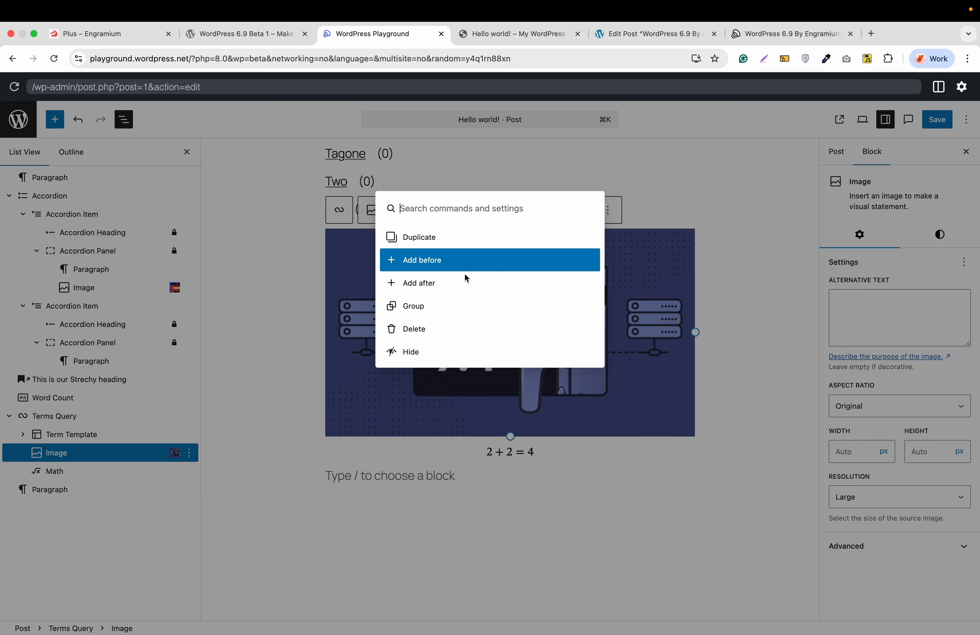
left_click(465, 285)
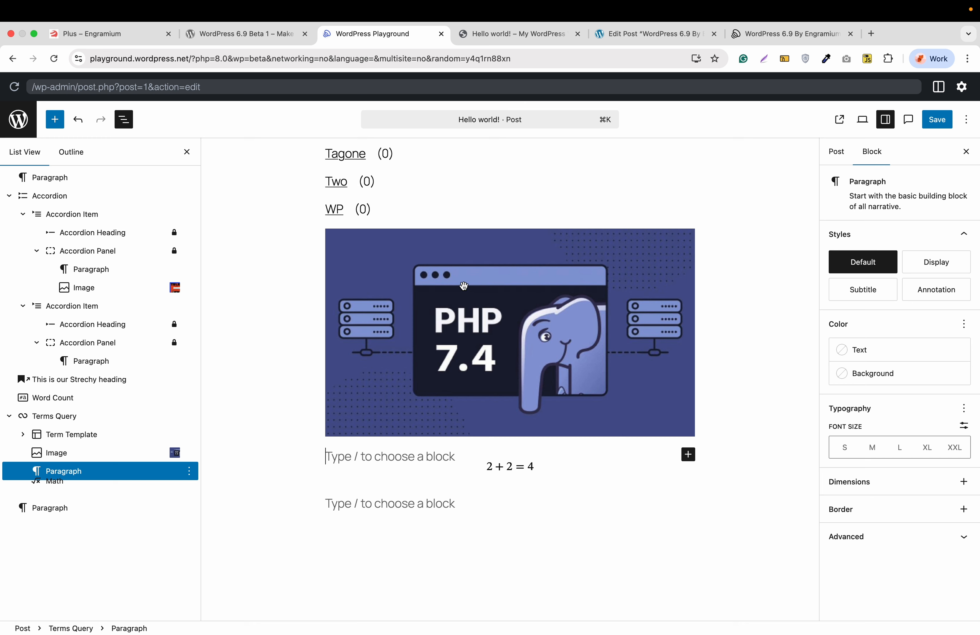
- Leave the editor for the posts list, search the command palette for "te", and run View site
left_click(18, 119)
left_click(532, 255)
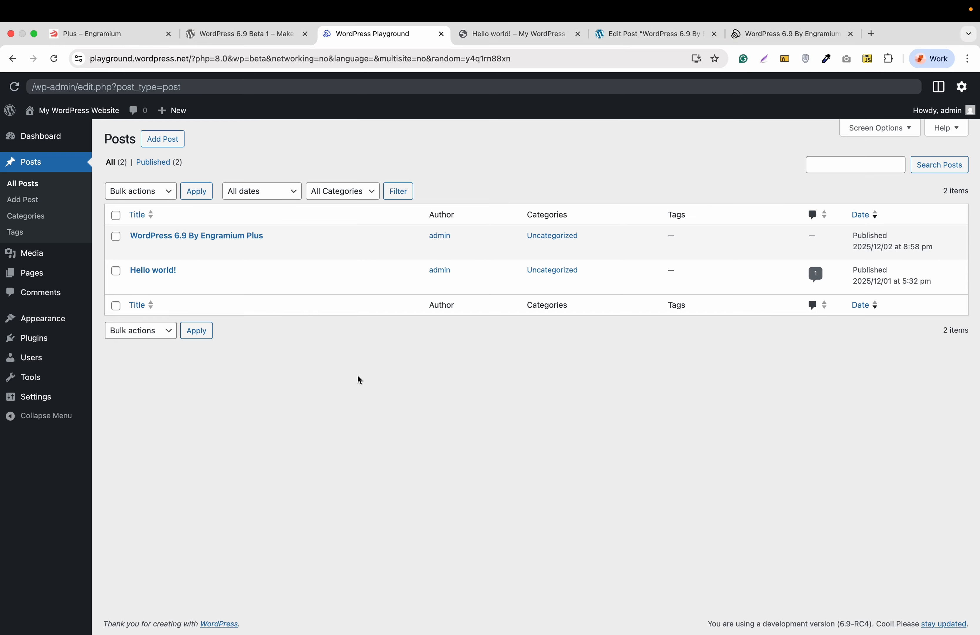
key("super+k")
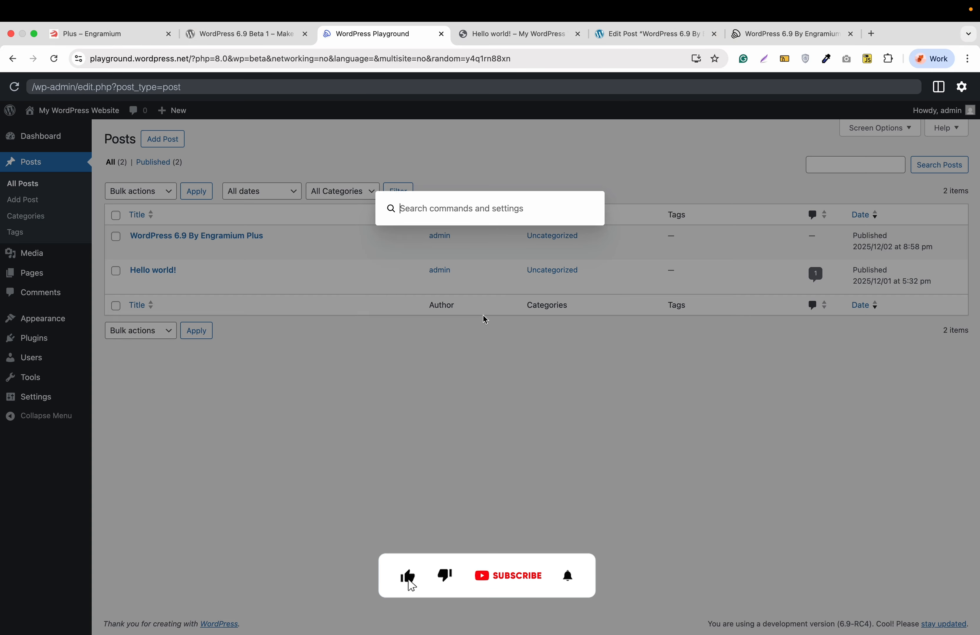
type("te")
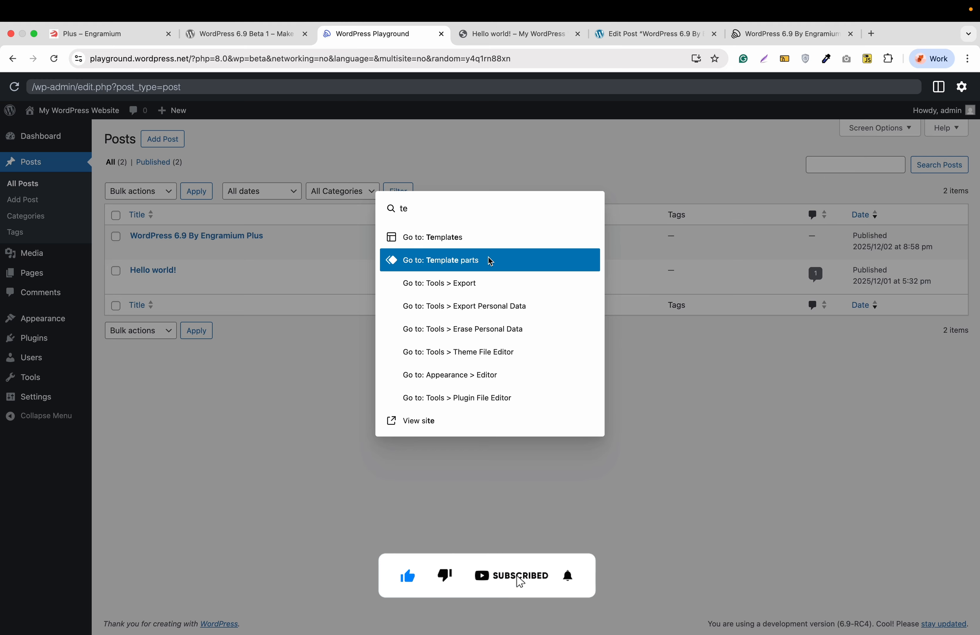
left_click(433, 419)
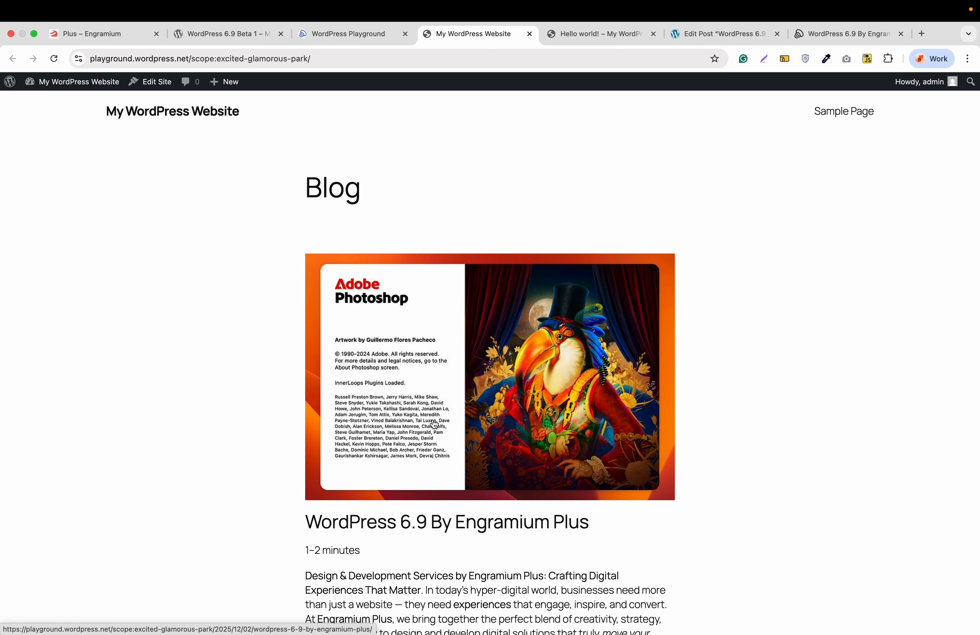
- Switch to the WordPress 6.9 Beta 1 article and read its editor features, Command Palette, Developer & API Updates and Performance sections
left_click(237, 39)
scroll(231, 291, "down", 2)
scroll(231, 291, "down", 15)
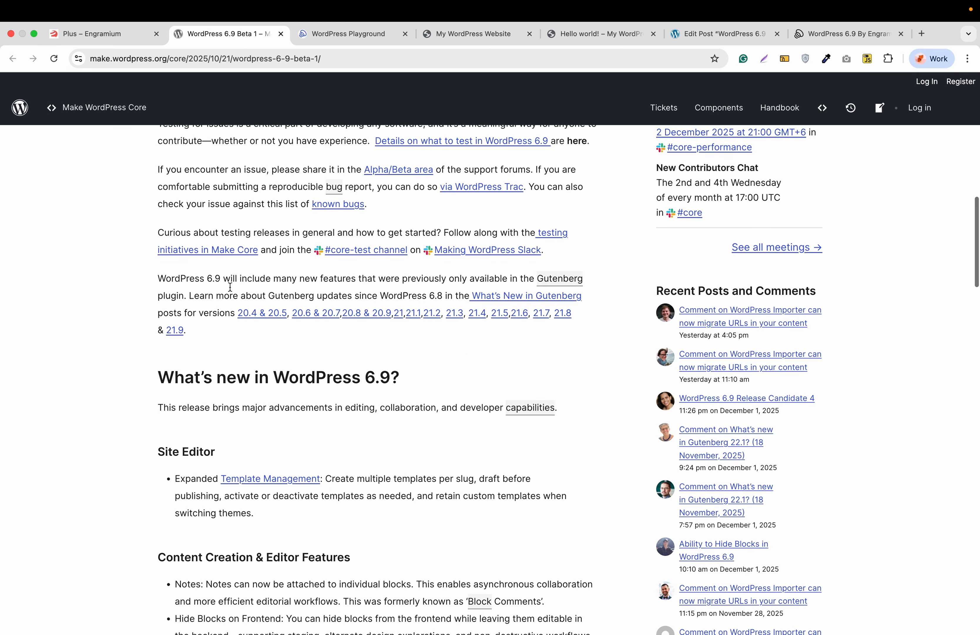
scroll(229, 286, "down", 10)
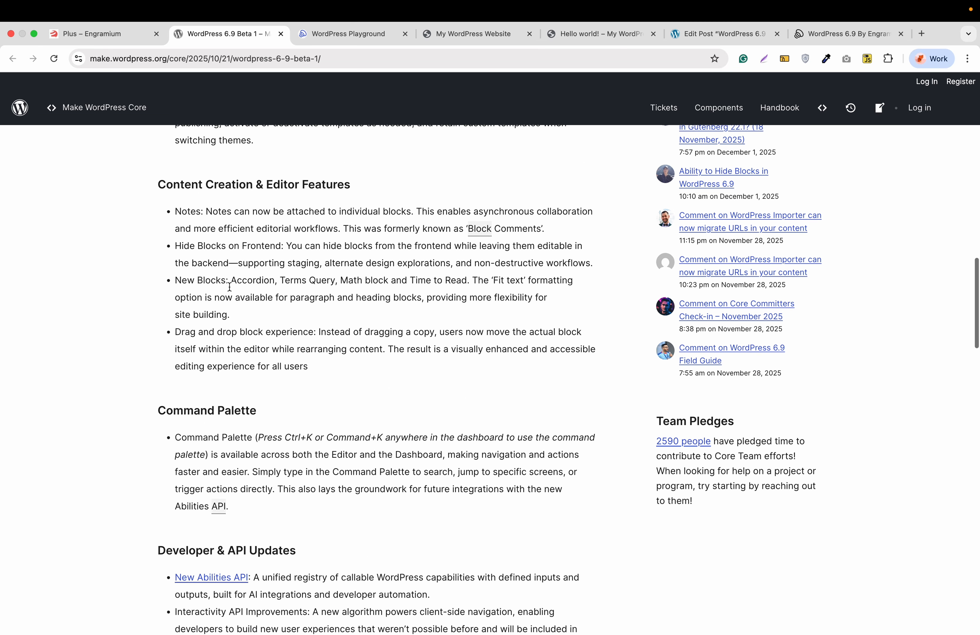
scroll(230, 286, "down", 2)
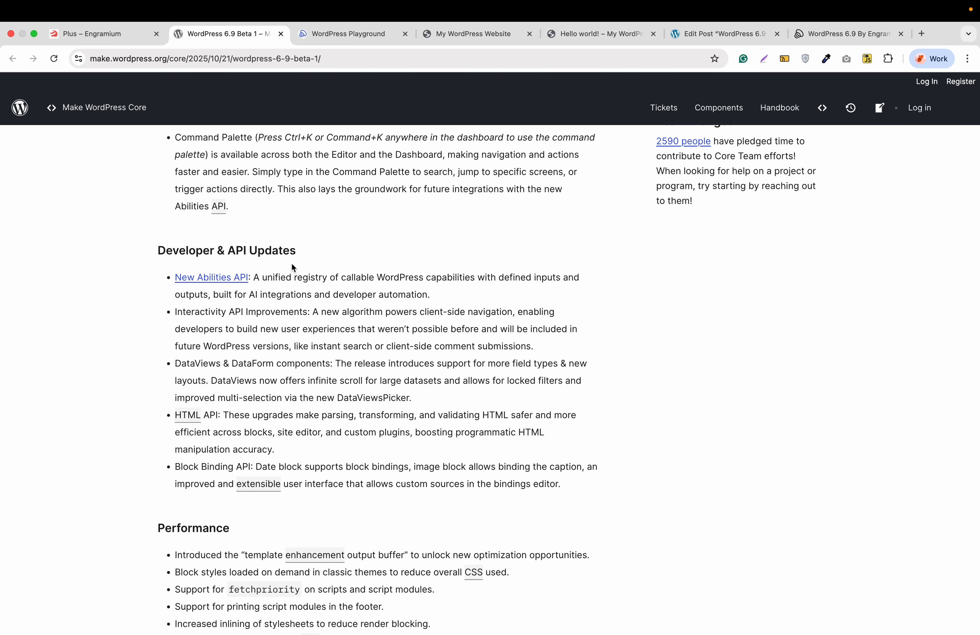
scroll(292, 264, "down", 1)
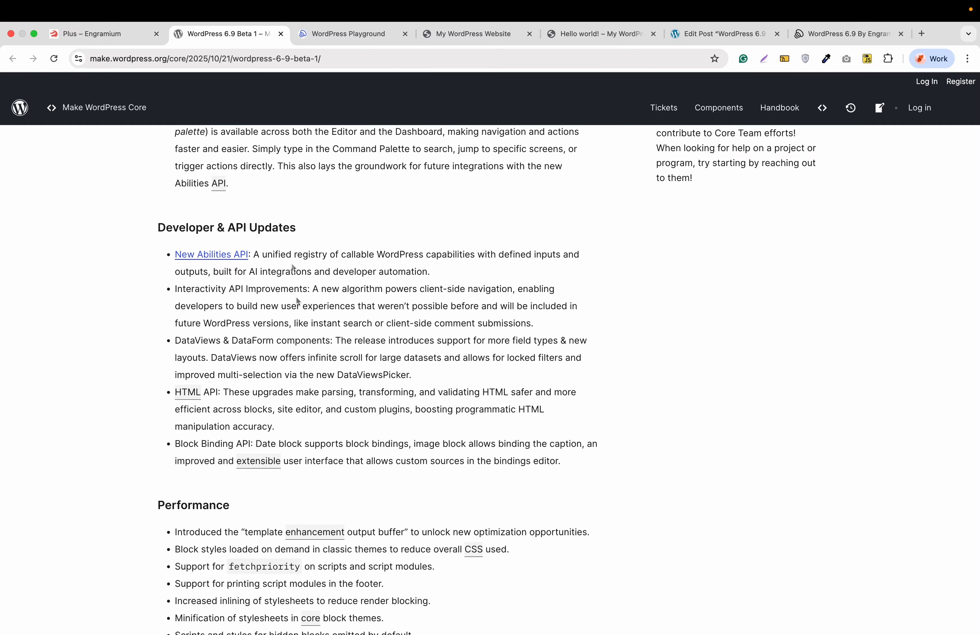
scroll(297, 301, "down", 3)
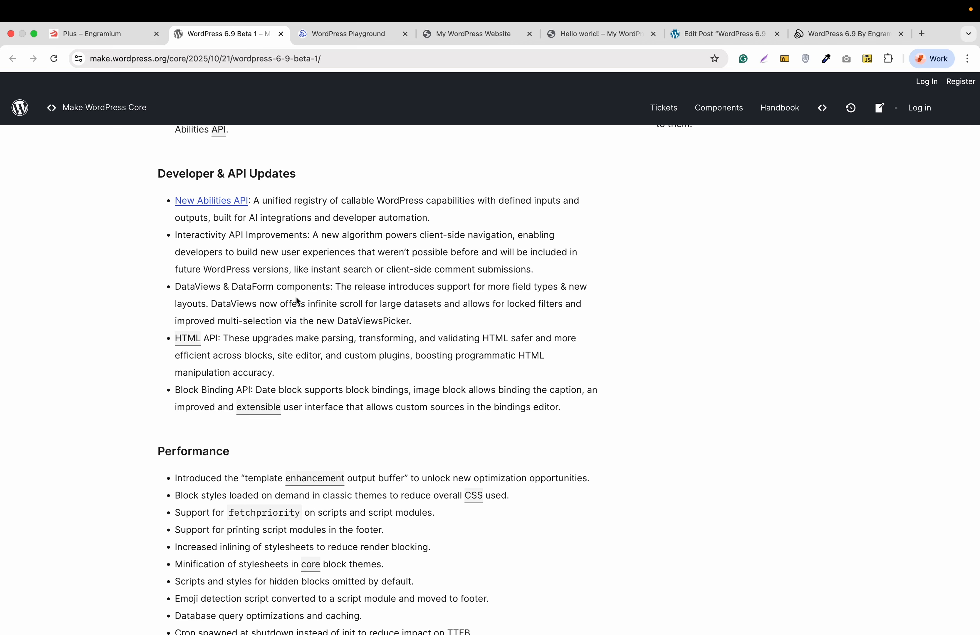
scroll(298, 301, "down", 1)
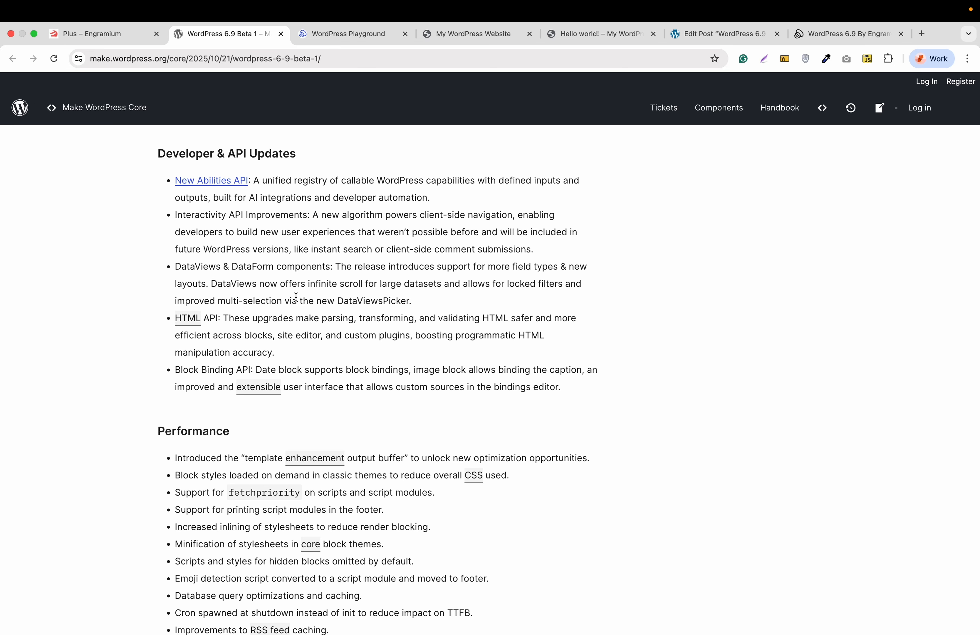
scroll(296, 297, "down", 6)
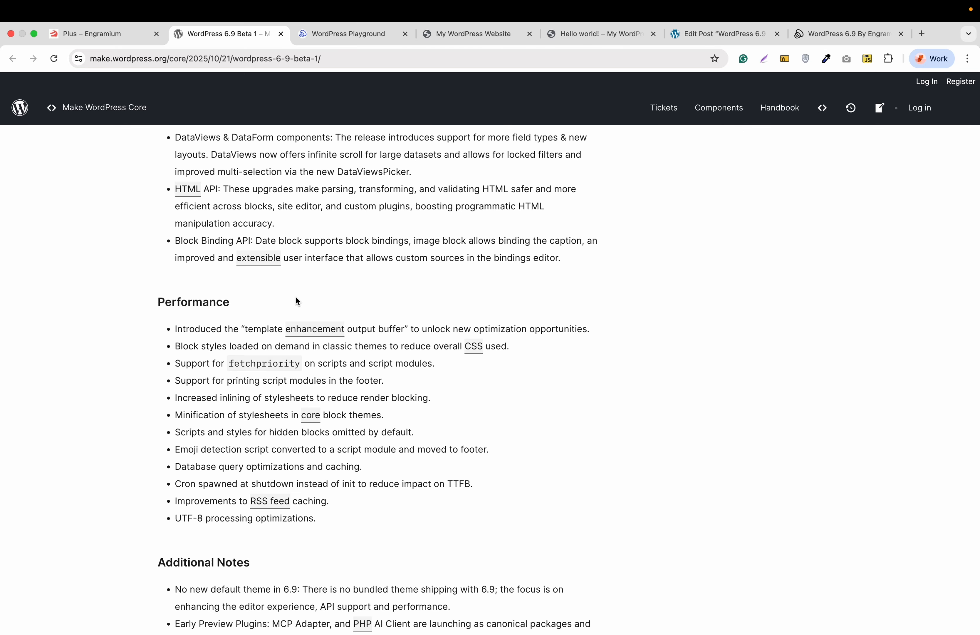
- Review the article's sections back up to Site Editor and open the Template Management link
scroll(296, 295, "up", 7)
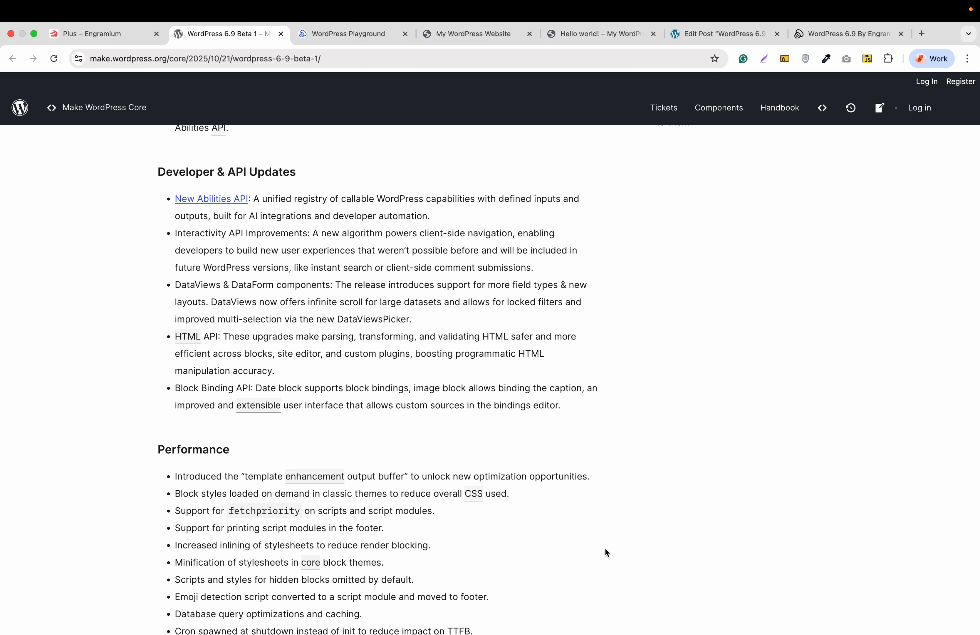
scroll(599, 592, "up", 3)
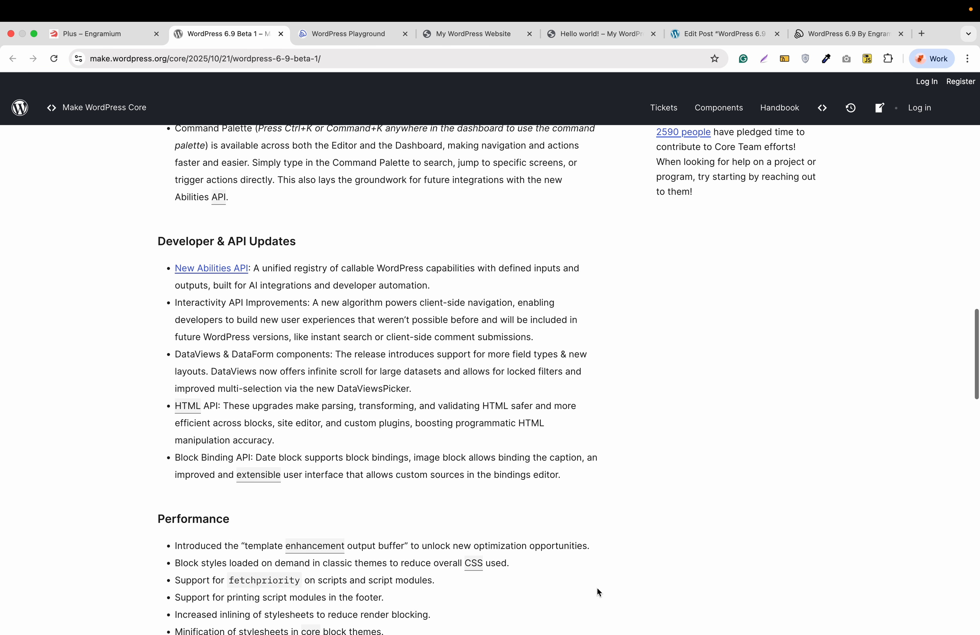
scroll(599, 592, "up", 1)
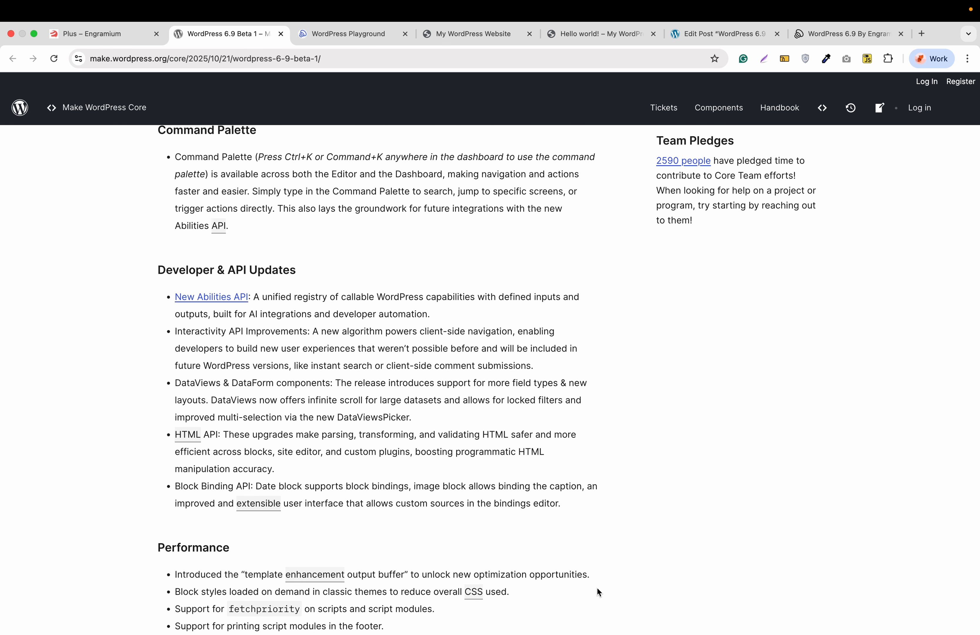
scroll(598, 592, "up", 1)
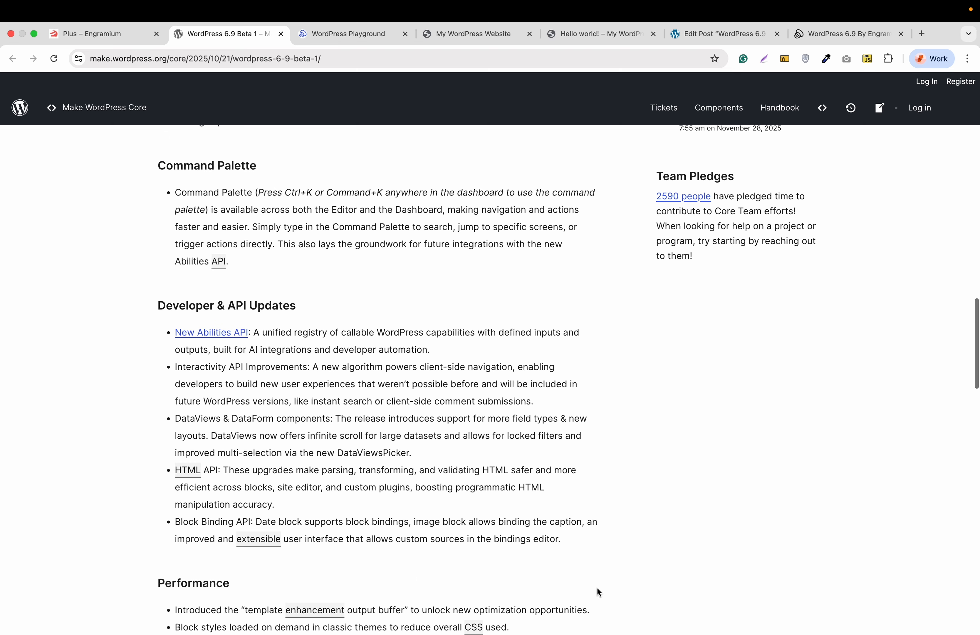
scroll(599, 592, "up", 4)
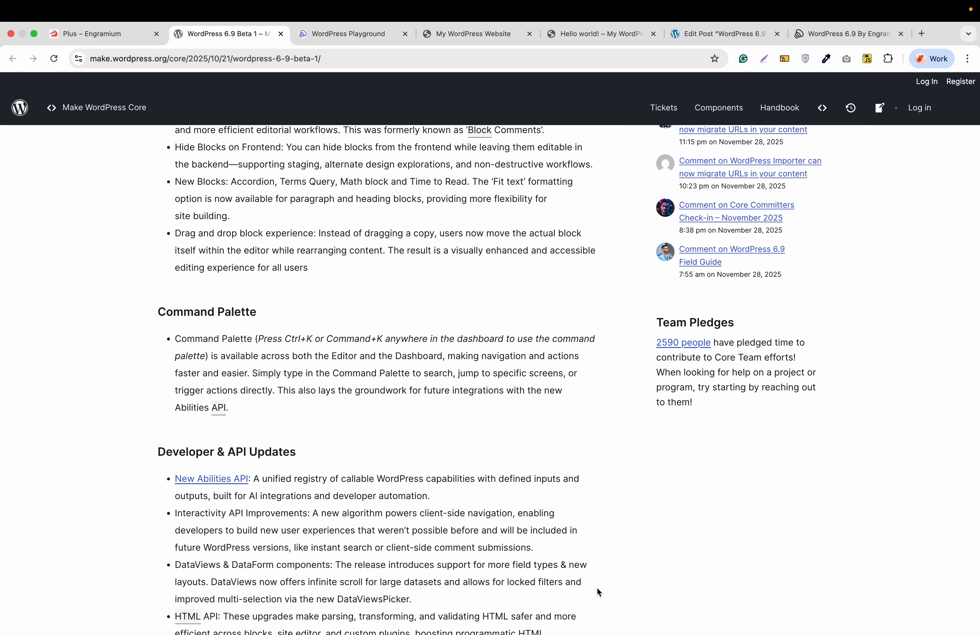
scroll(597, 589, "up", 2)
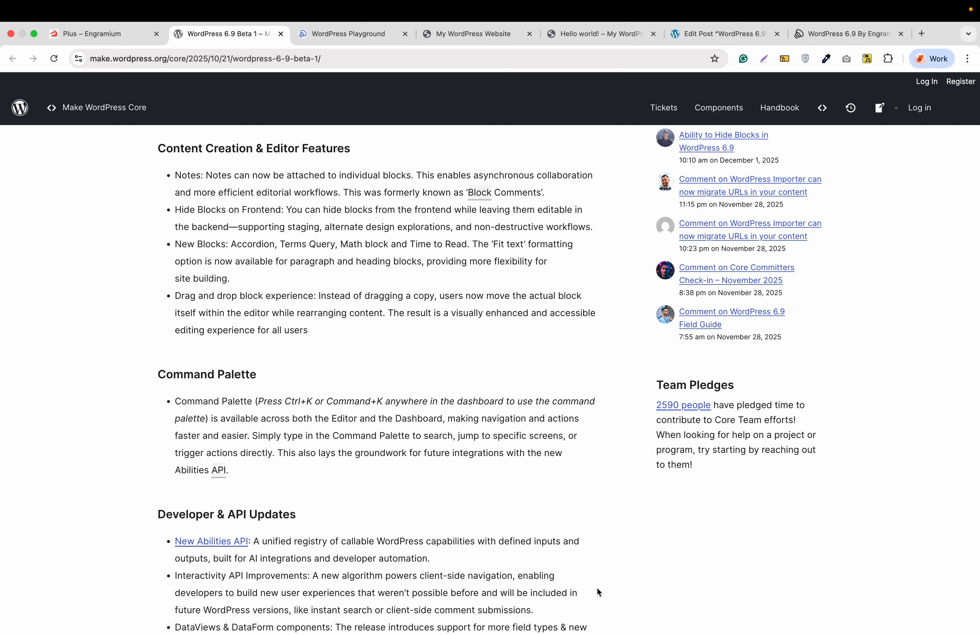
scroll(596, 586, "up", 7)
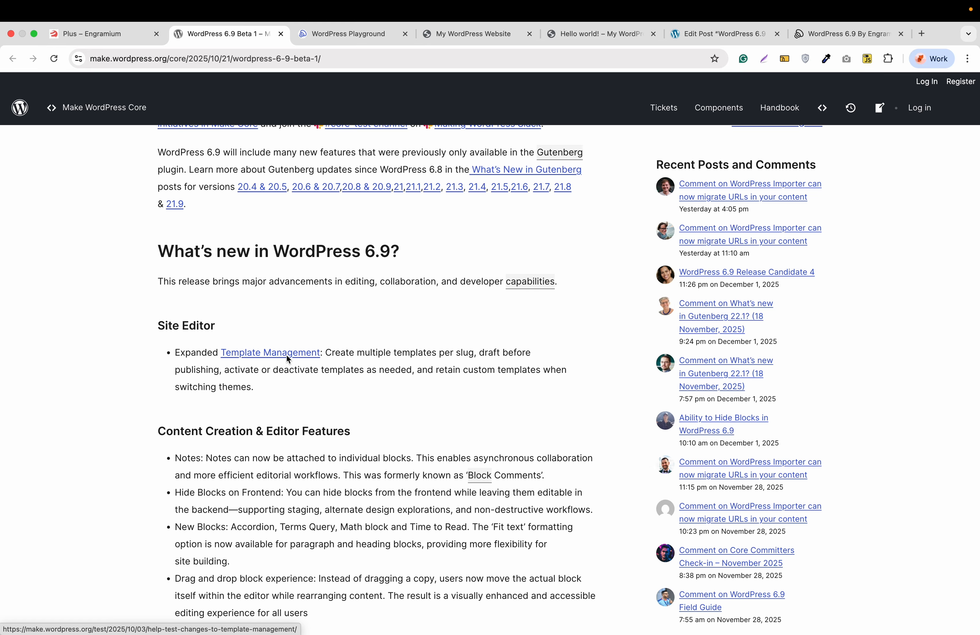
left_click(256, 353)
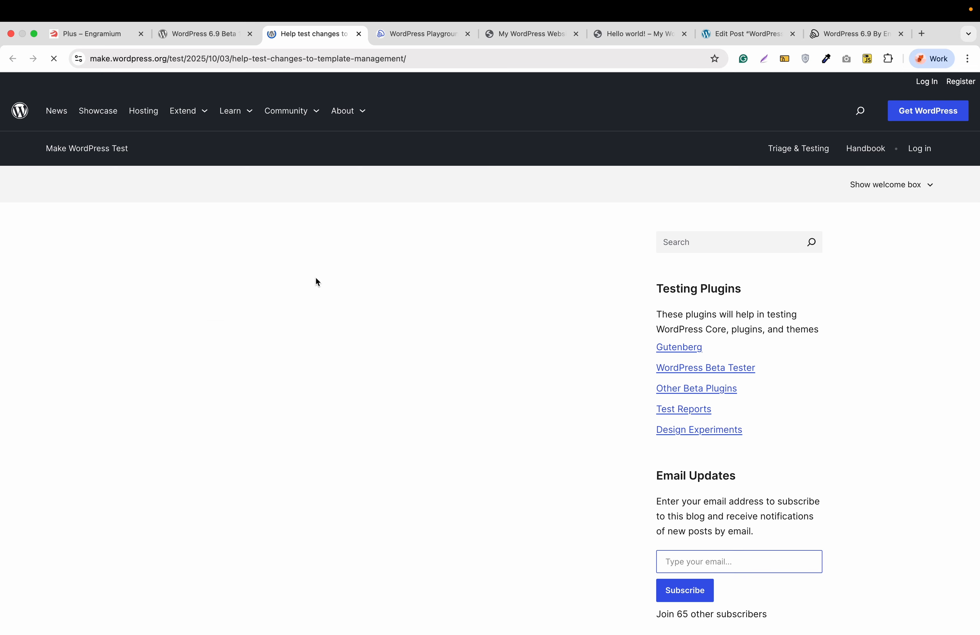
- Read the template management article's introduction, Key Changes, Benefits and Testing Instructions sections
scroll(315, 278, "down", 2)
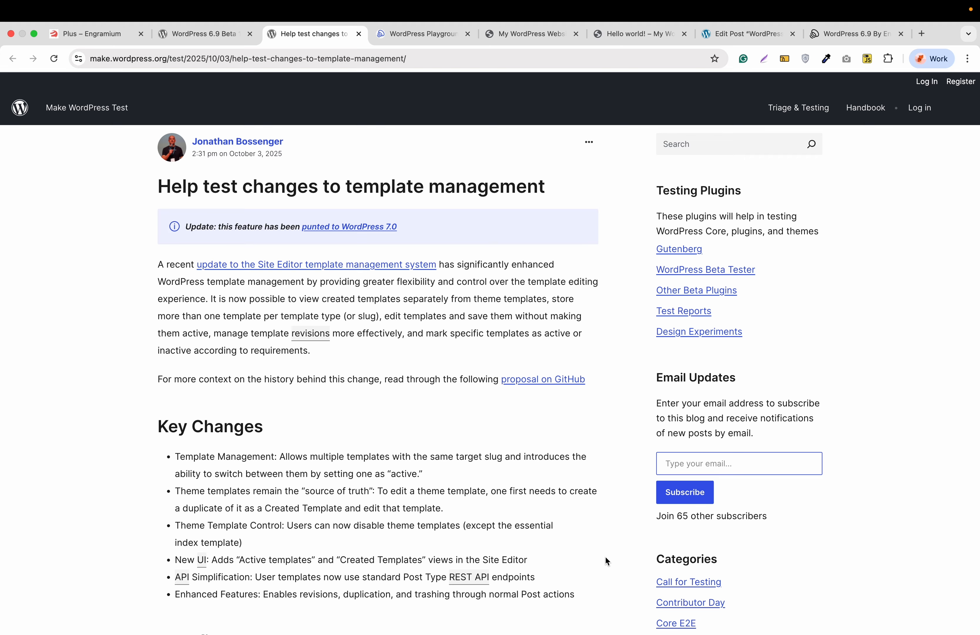
scroll(605, 560, "up", 2)
scroll(604, 560, "down", 3)
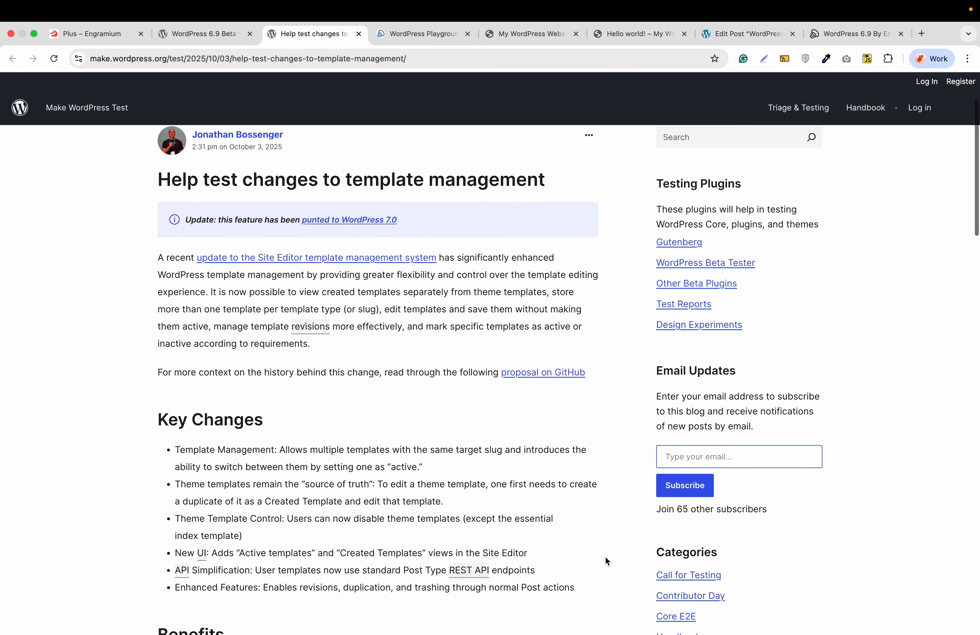
scroll(605, 560, "down", 1)
scroll(605, 561, "down", 3)
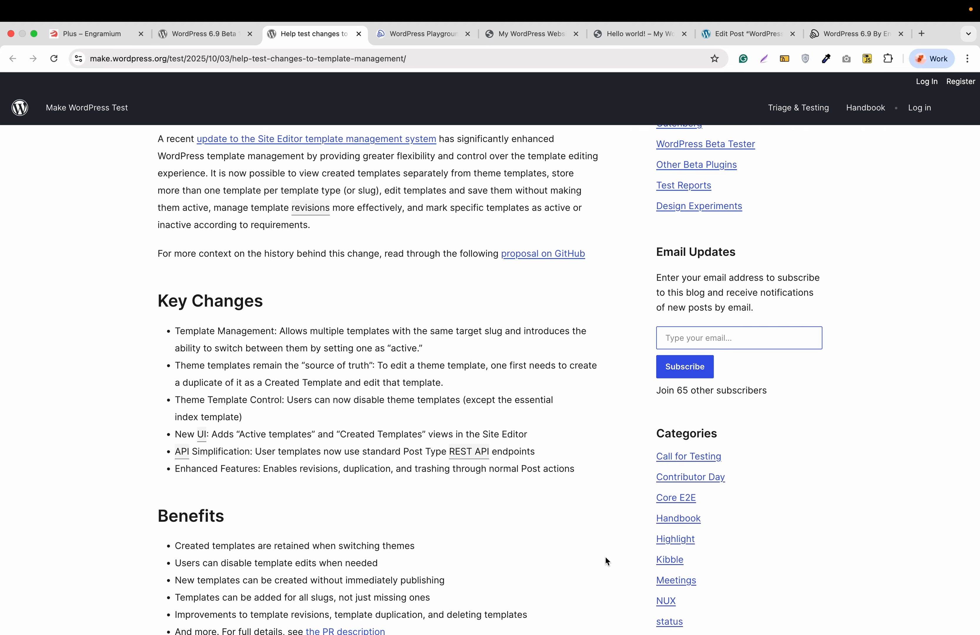
scroll(606, 558, "down", 3)
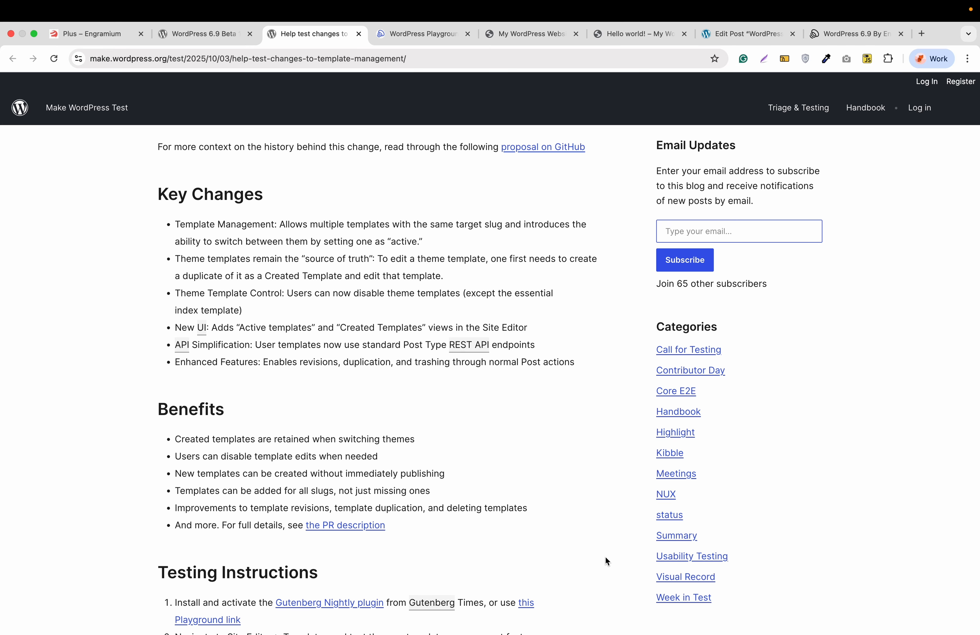
scroll(607, 561, "down", 2)
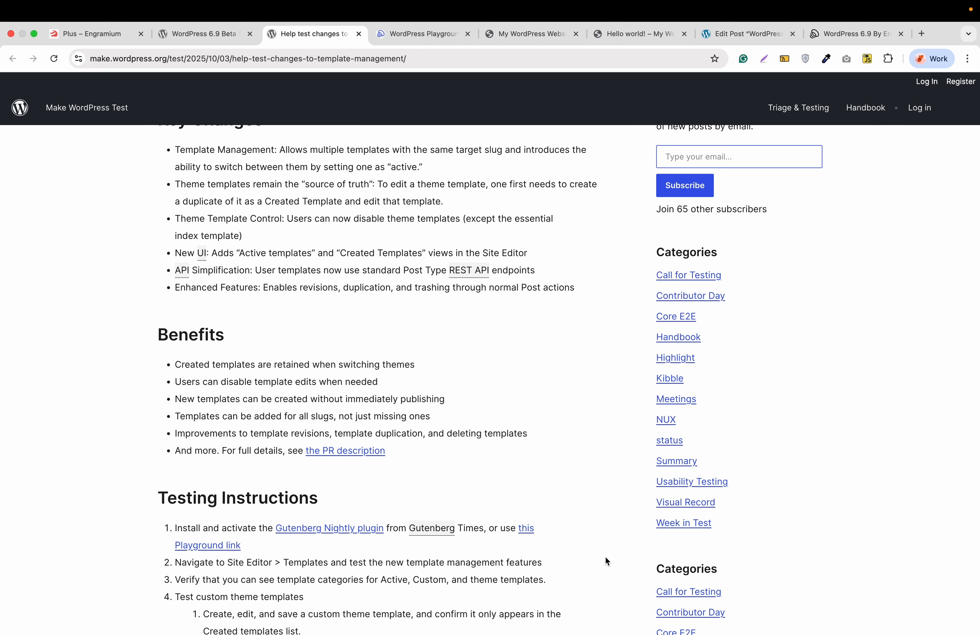
scroll(606, 561, "down", 3)
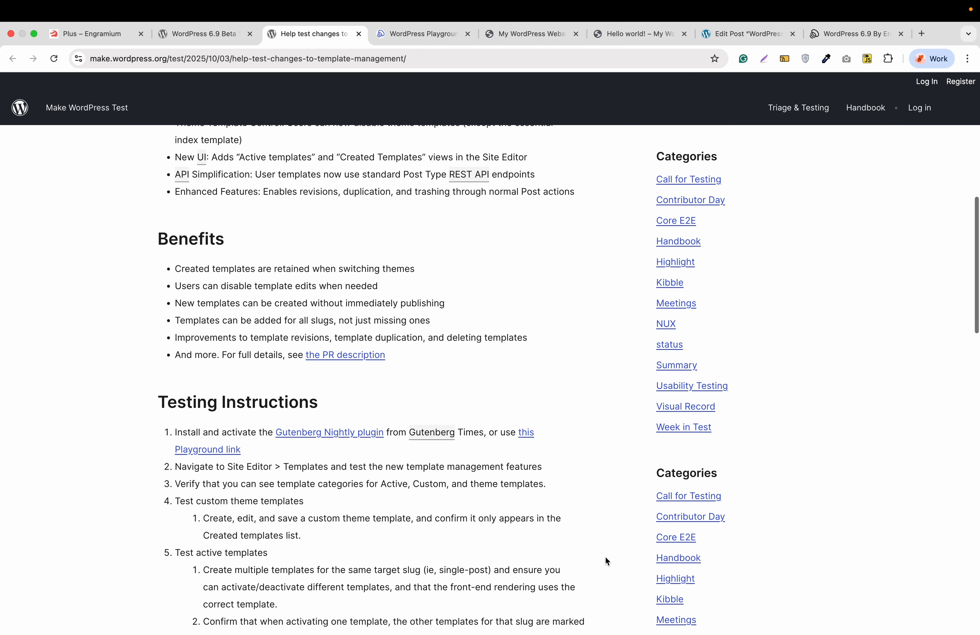